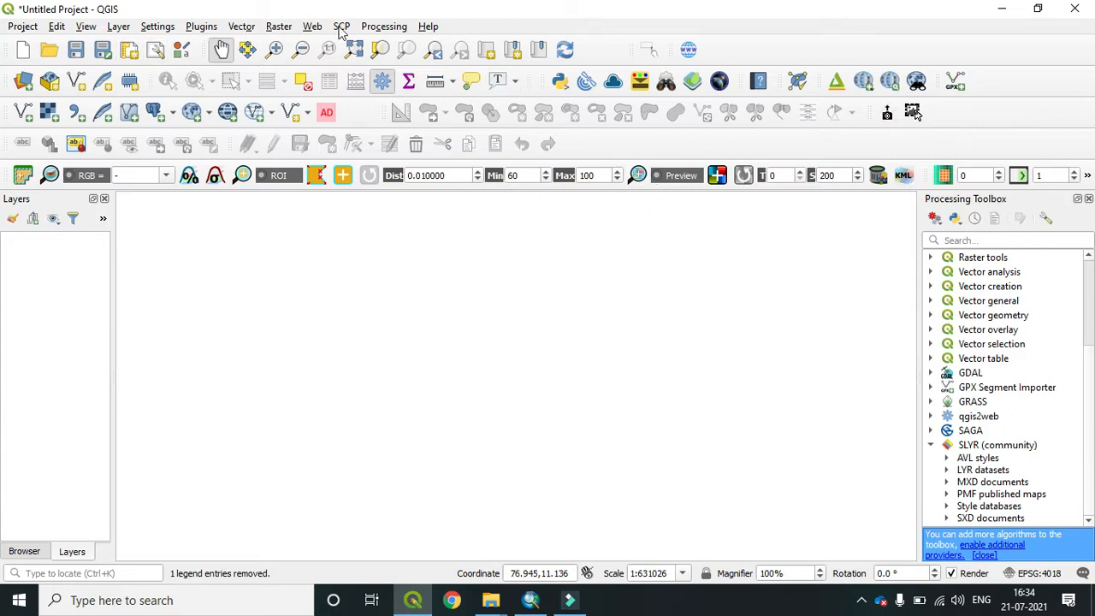
# Expand the Style databases tools of the SLYR (community) provider in the Processing Toolbox
pyautogui.click(381, 30)
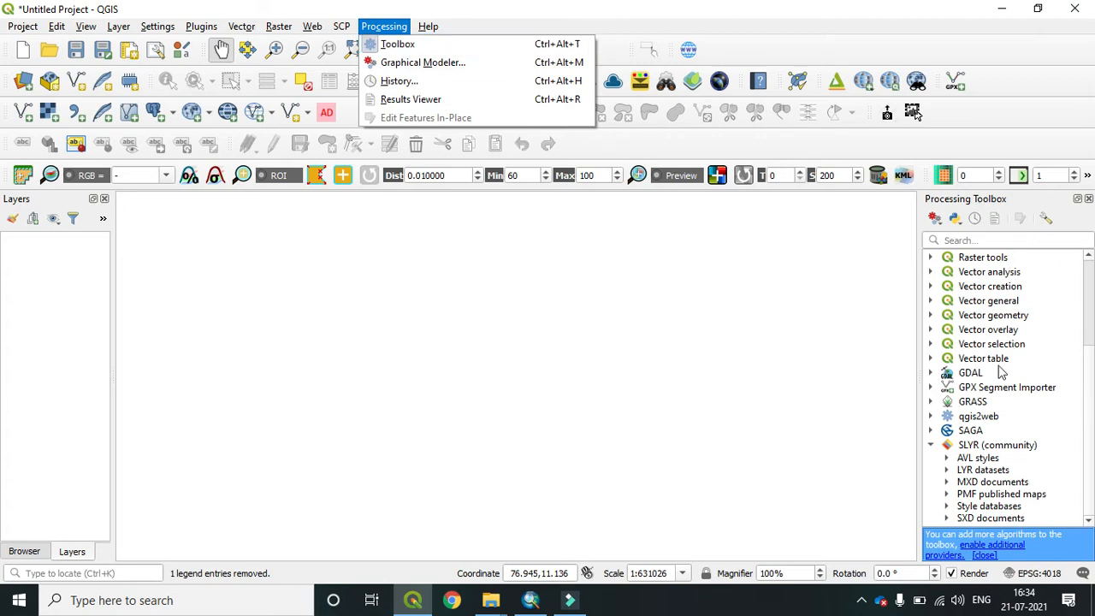
pyautogui.click(736, 26)
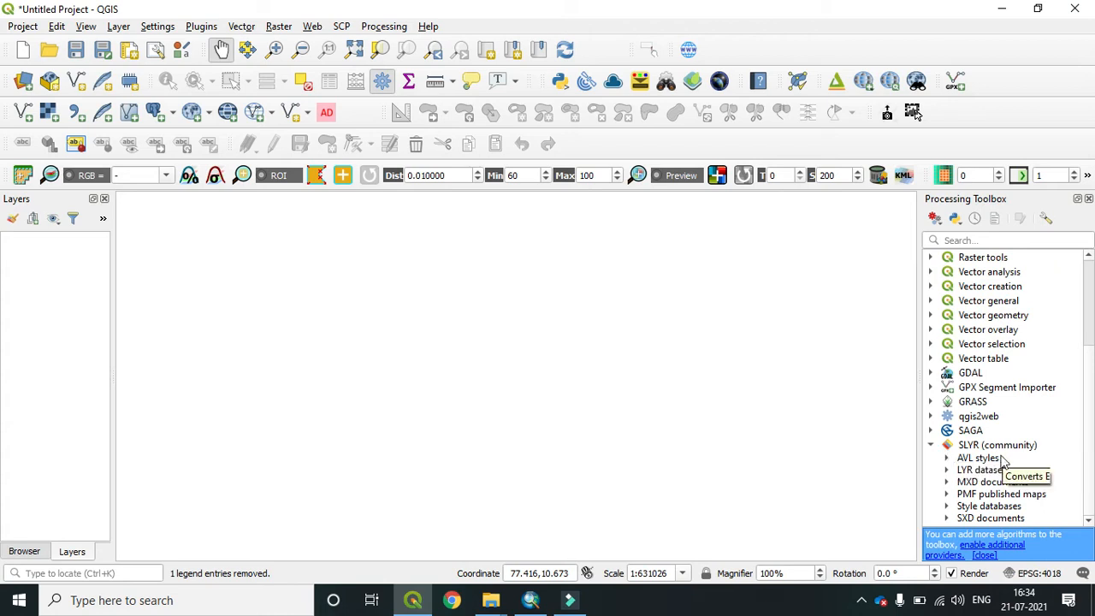
pyautogui.click(932, 445)
pyautogui.click(931, 517)
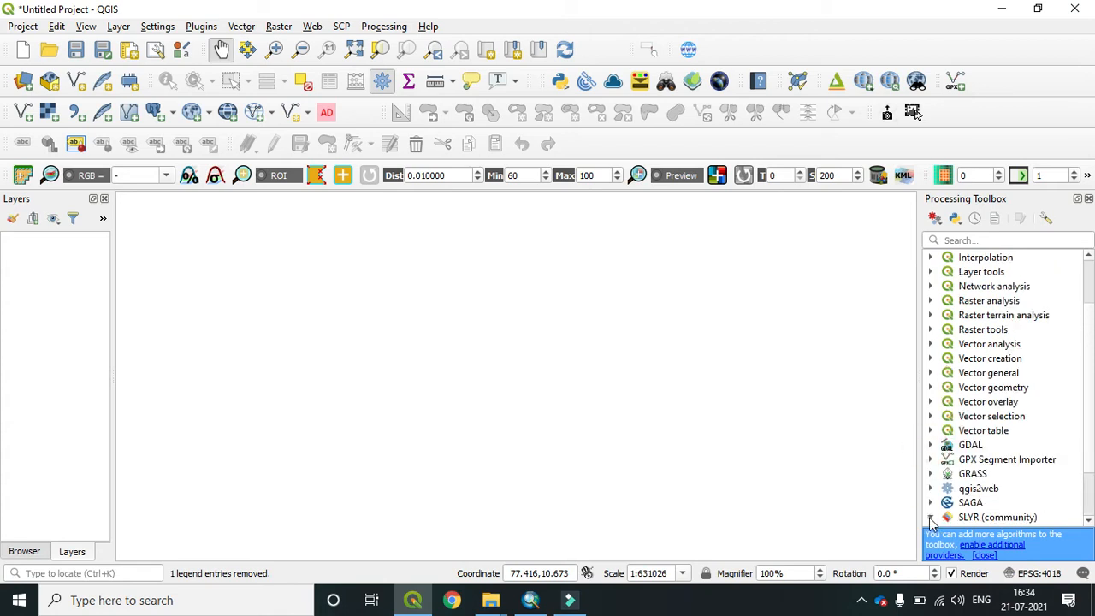
pyautogui.scroll(-2, 977, 386)
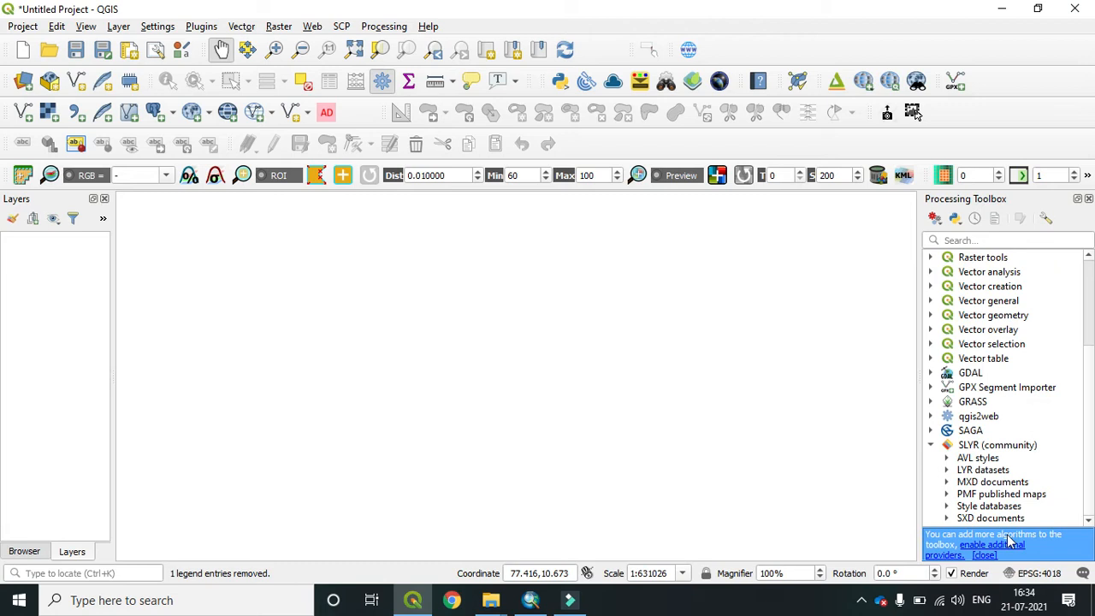
pyautogui.click(946, 506)
pyautogui.scroll(-1, 946, 496)
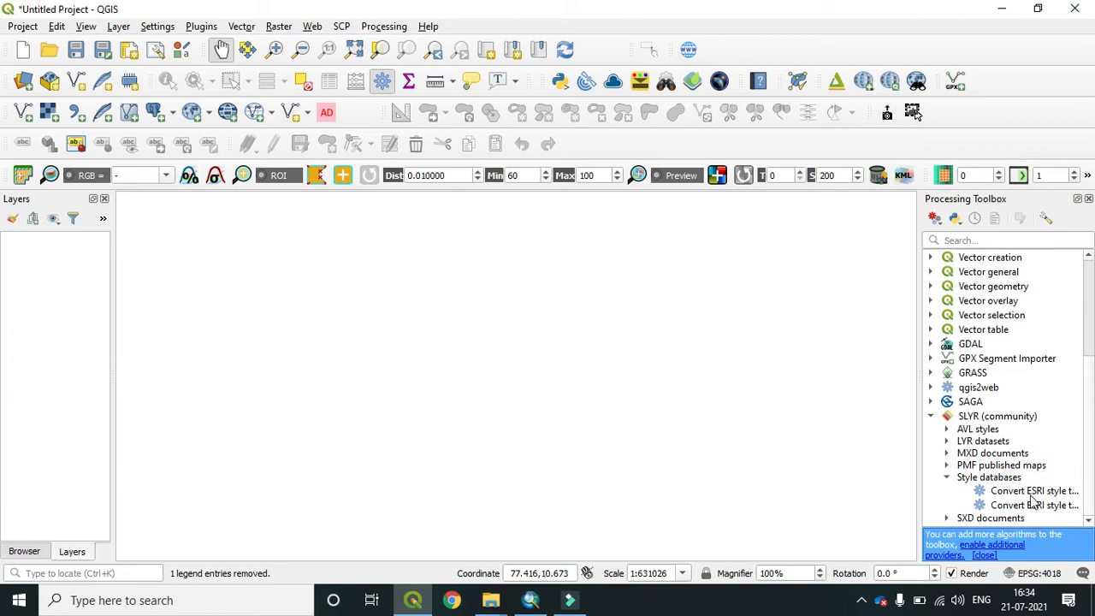
# Open the SLYR options page in the QGIS settings to review the conversion settings and the MDB Tools section
pyautogui.click(158, 28)
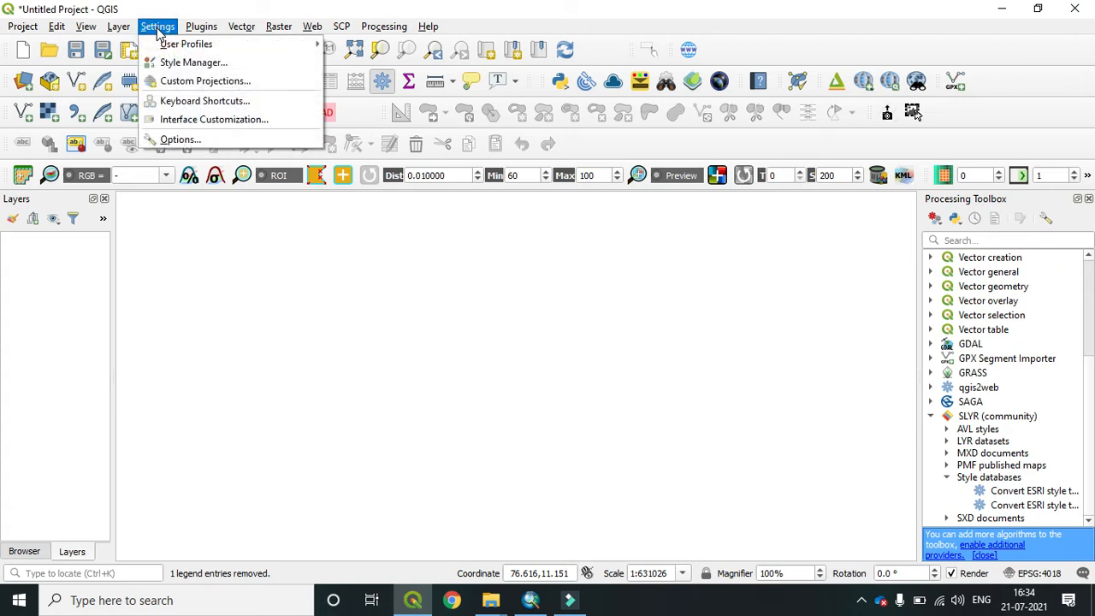
pyautogui.click(177, 141)
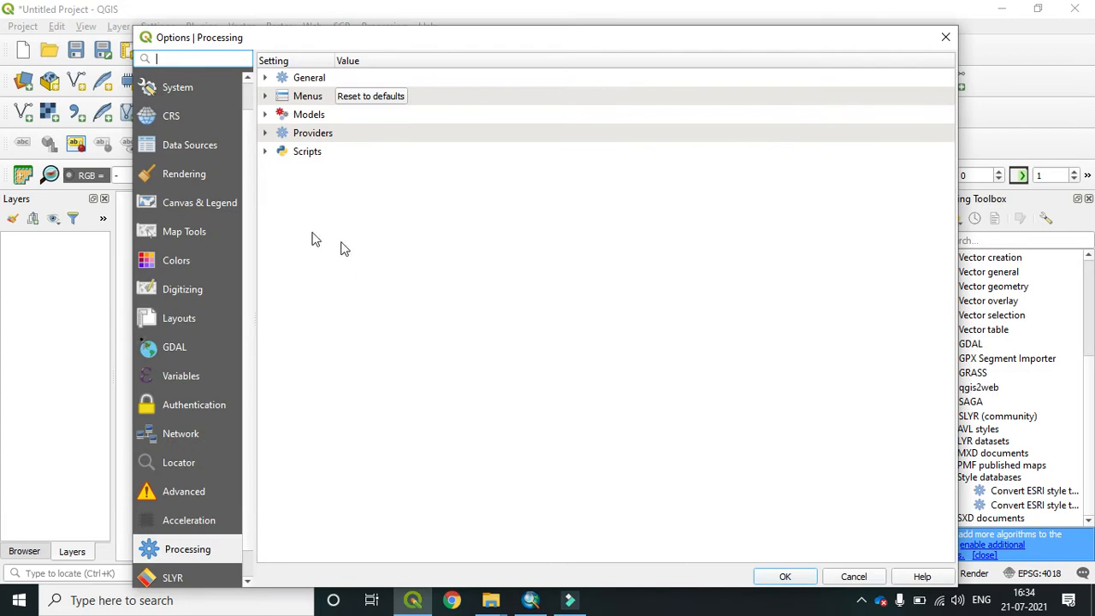
pyautogui.scroll(-1, 198, 565)
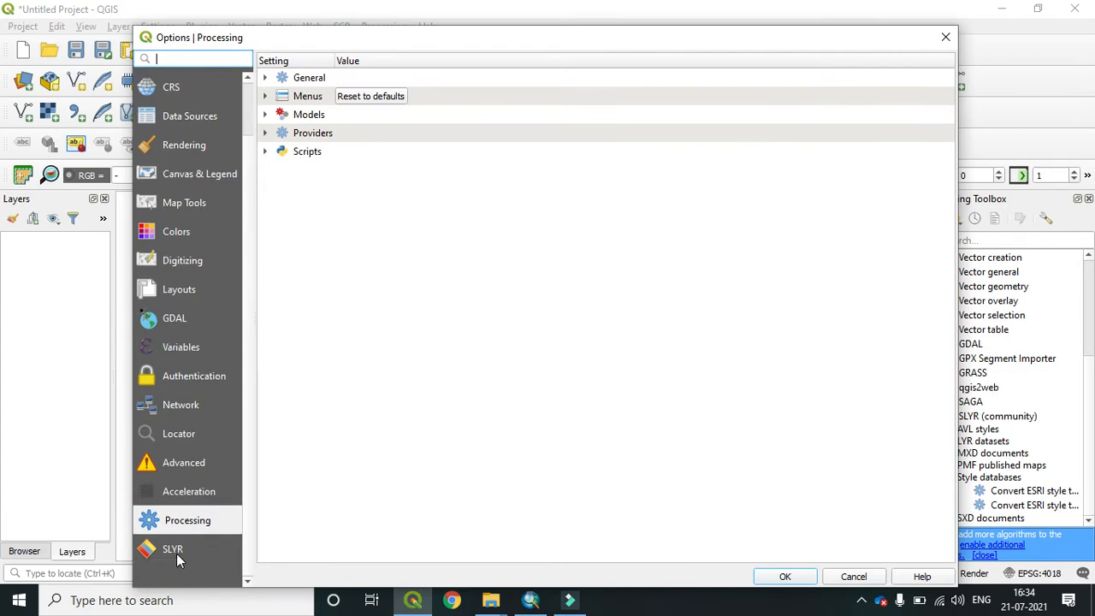
pyautogui.click(185, 558)
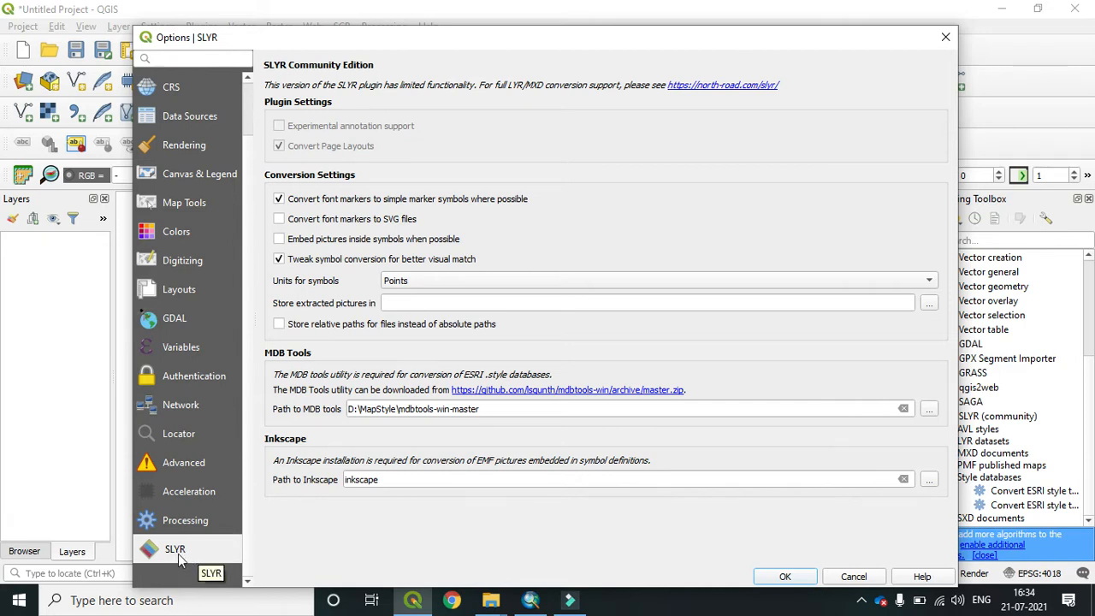
pyautogui.click(607, 433)
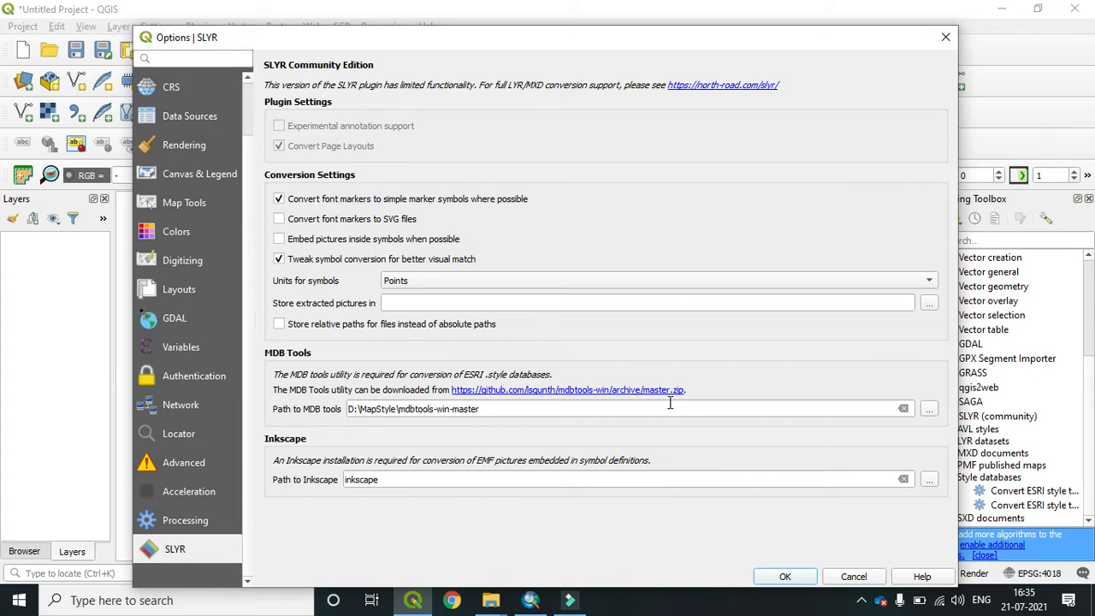
# Download the MDB Tools zip archive from the link in the SLYR options and show it in its download folder
pyautogui.click(641, 396)
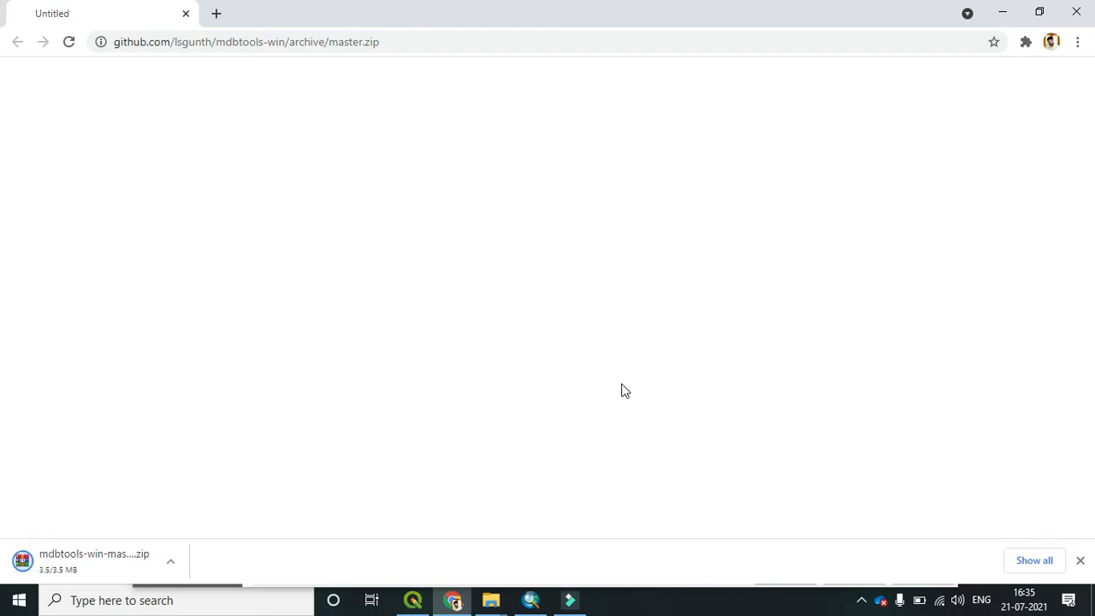
pyautogui.click(171, 567)
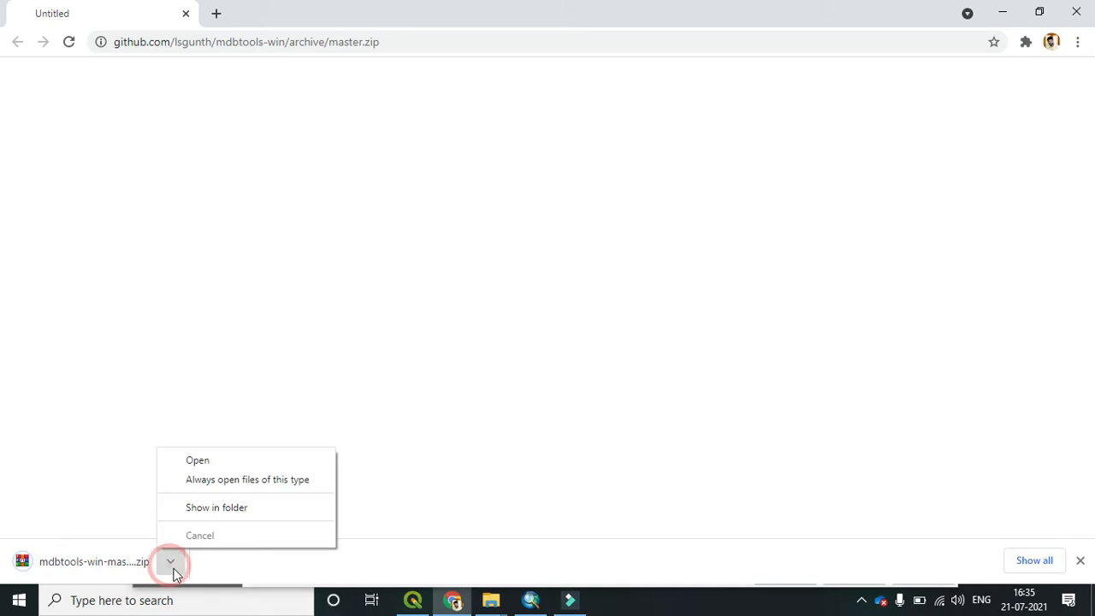
pyautogui.click(214, 511)
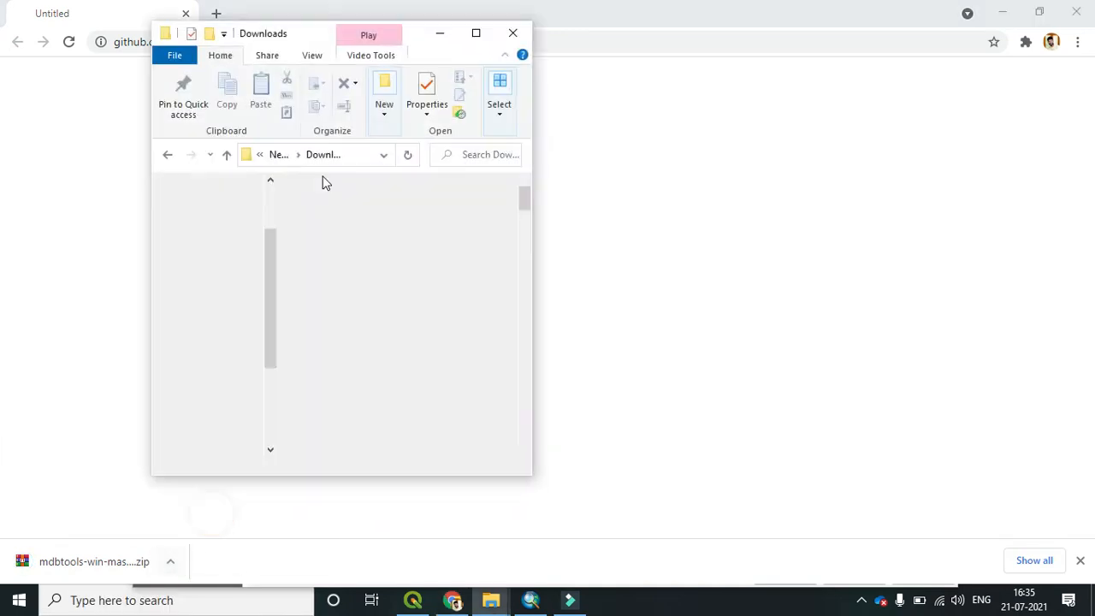
pyautogui.click(477, 34)
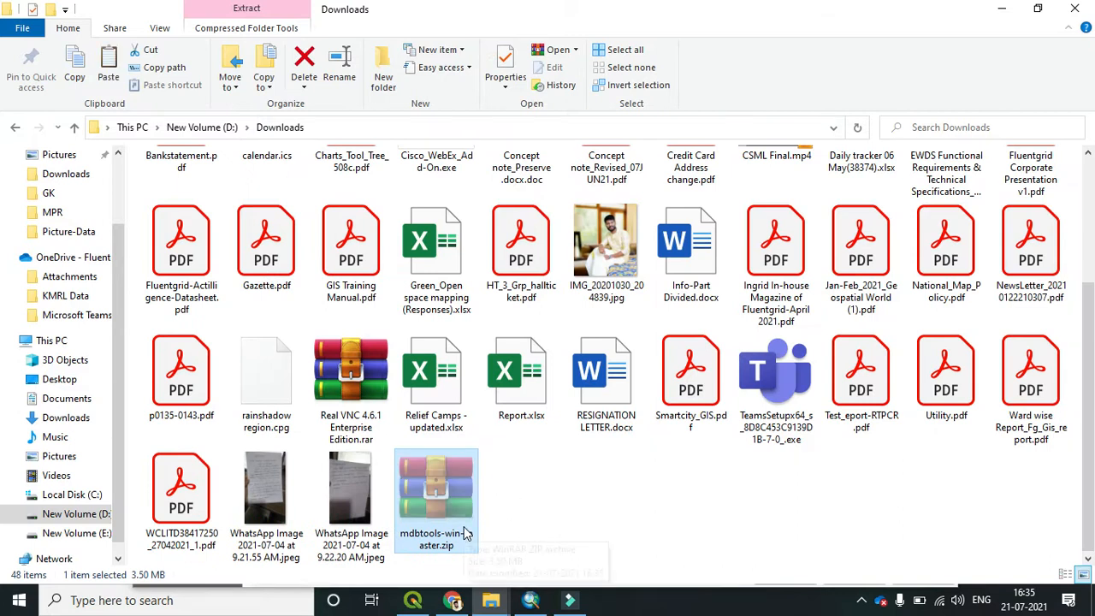
# Place mdbtools-win-master.zip in the Map Style folder inside Downloads and extract it there
pyautogui.scroll(3, 454, 411)
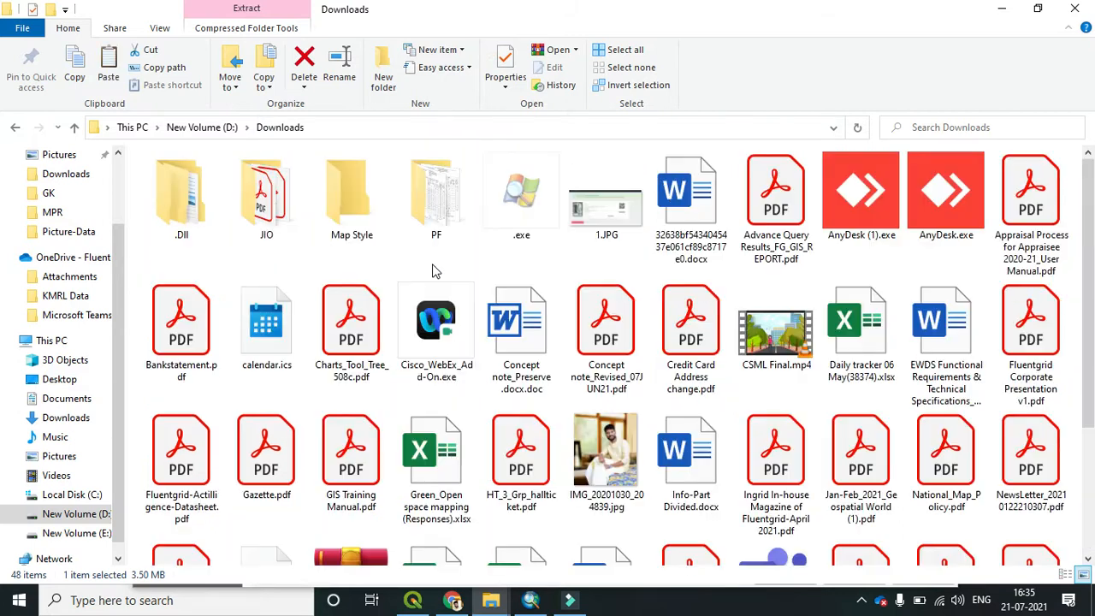
pyautogui.doubleClick(356, 220)
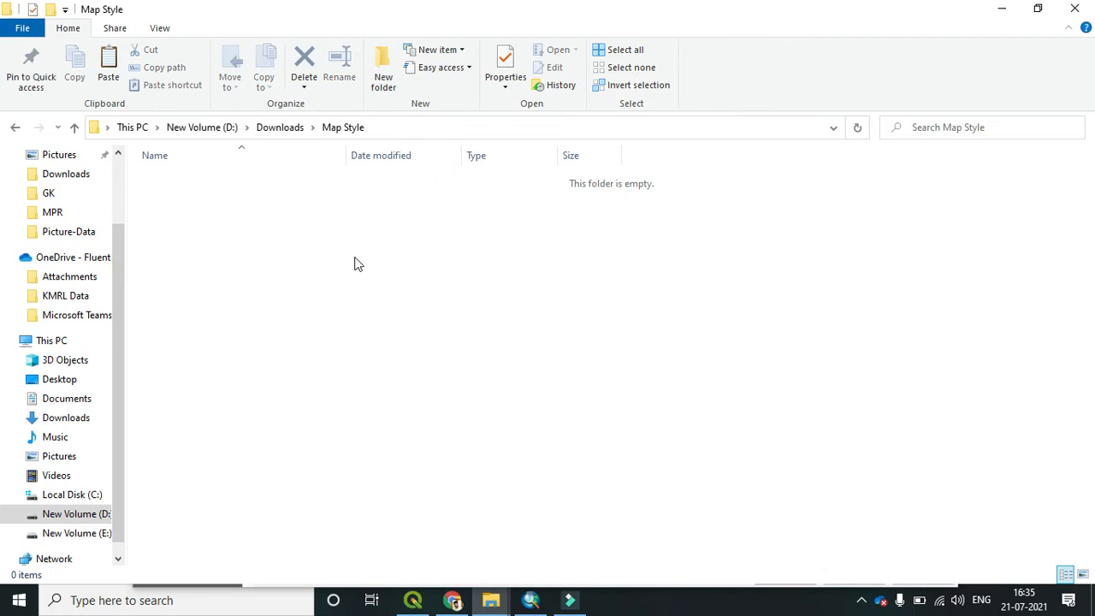
pyautogui.hotkey('ctrl', 'v')
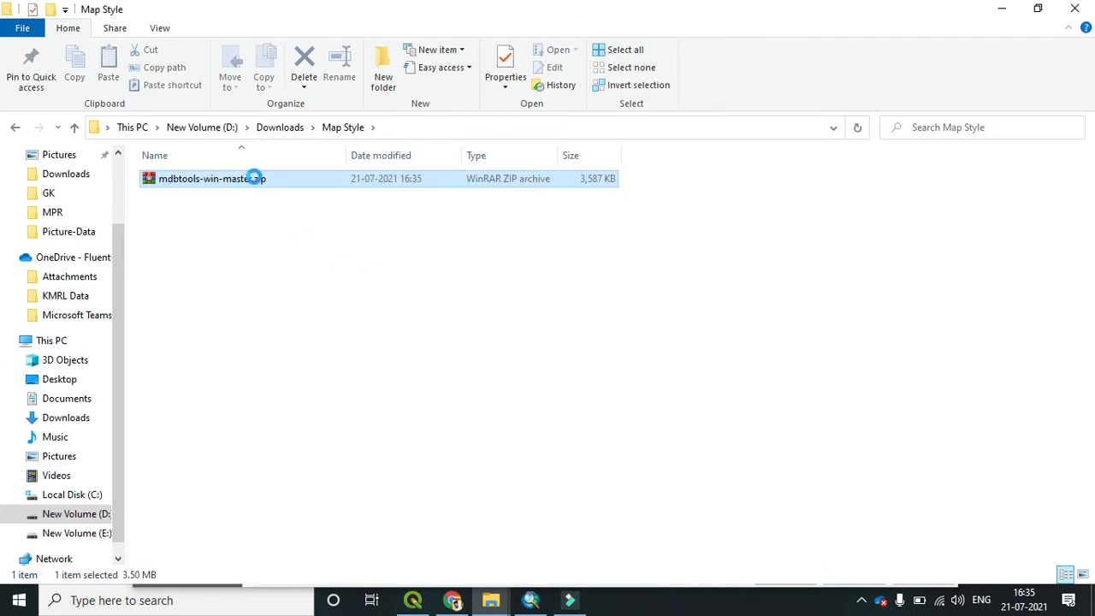
pyautogui.rightClick(270, 178)
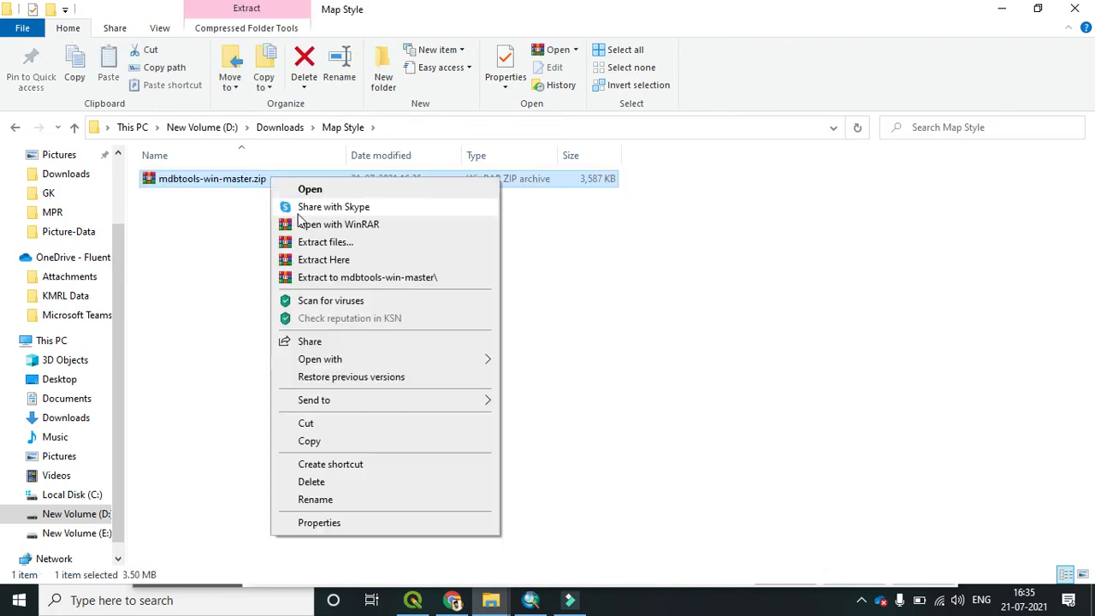
pyautogui.click(325, 260)
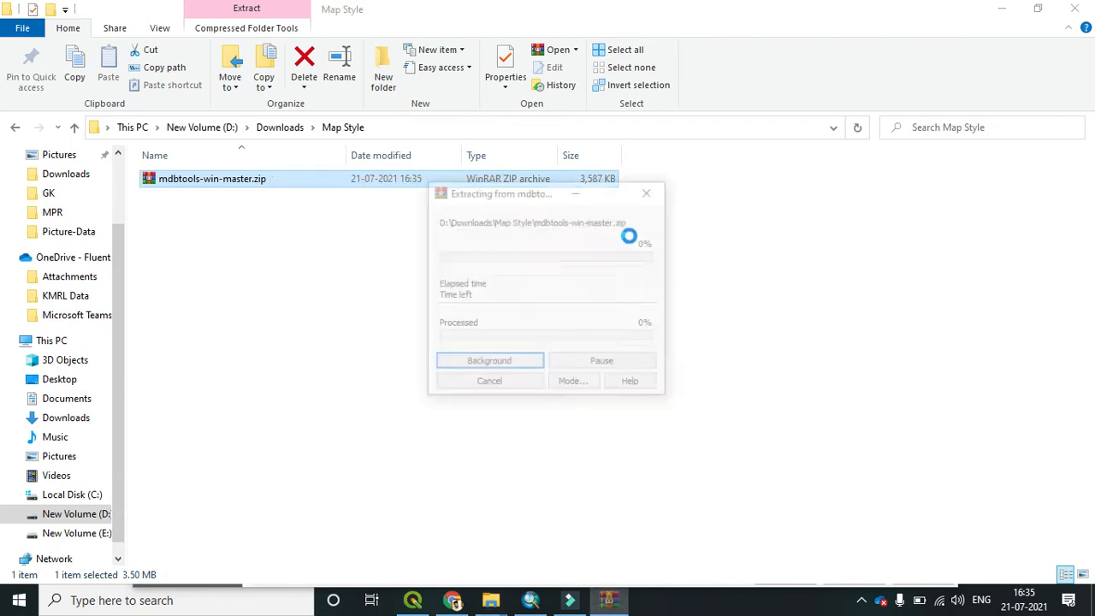
pyautogui.click(408, 294)
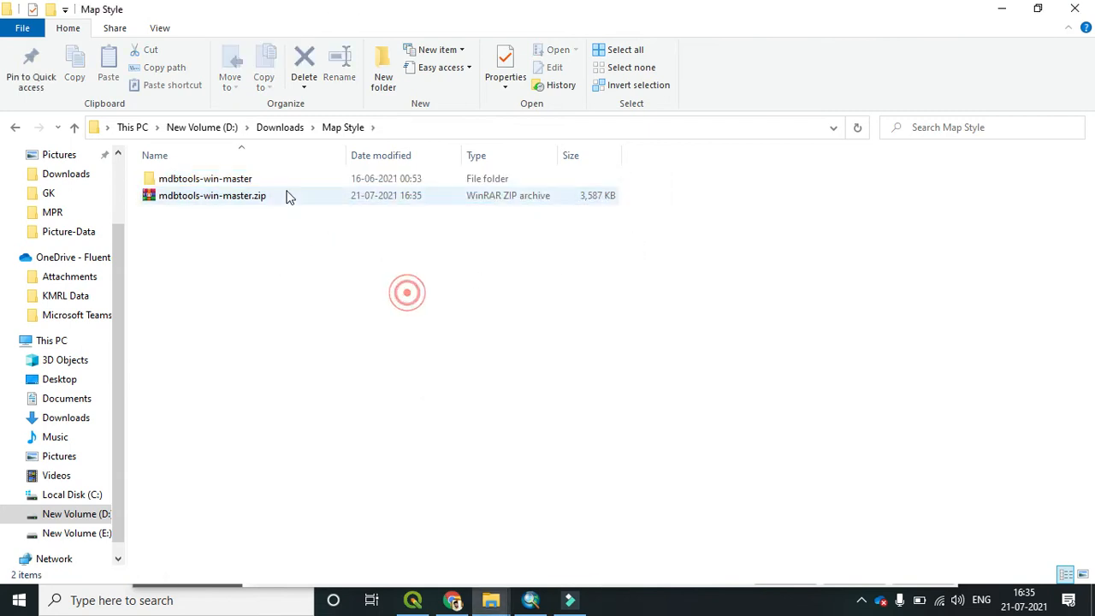
# Open the extracted mdbtools-win-master folder and select its full path, leaving the folder window afterwards minimized
pyautogui.doubleClick(257, 181)
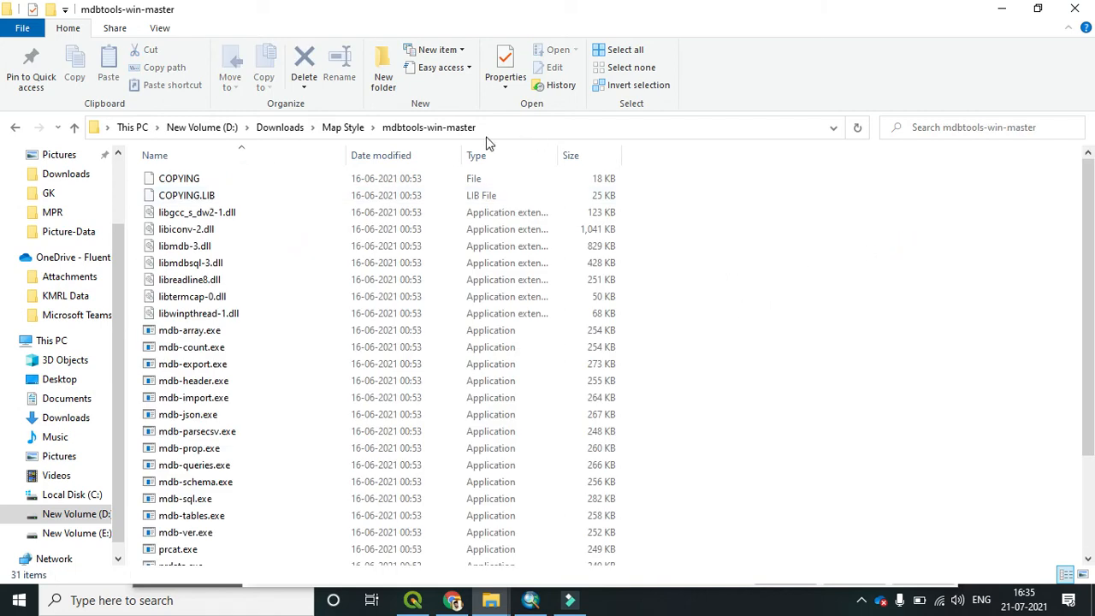
pyautogui.click(534, 132)
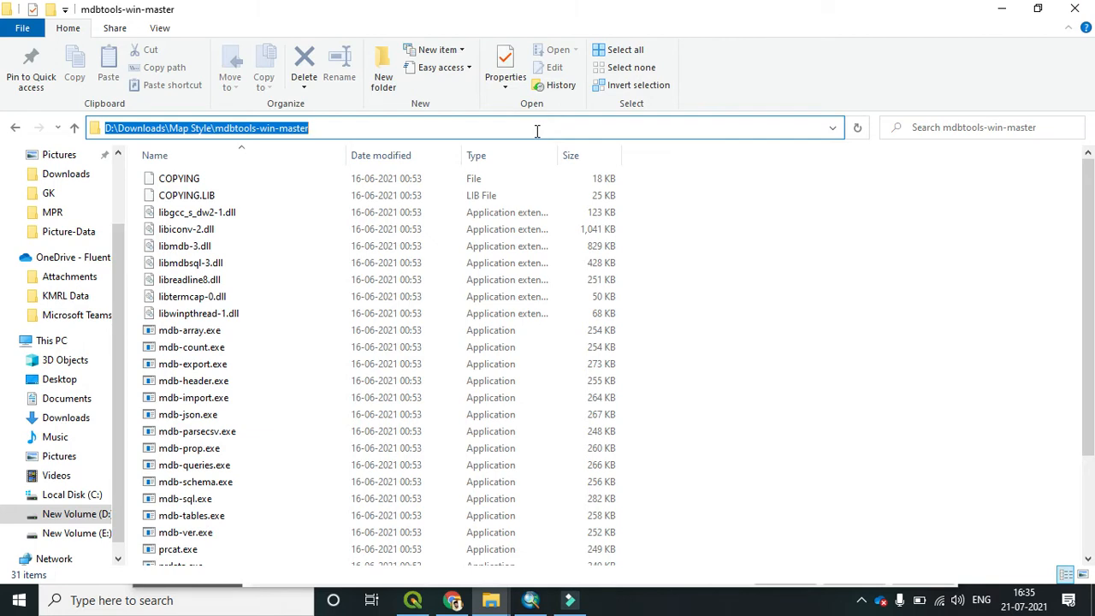
pyautogui.click(1002, 10)
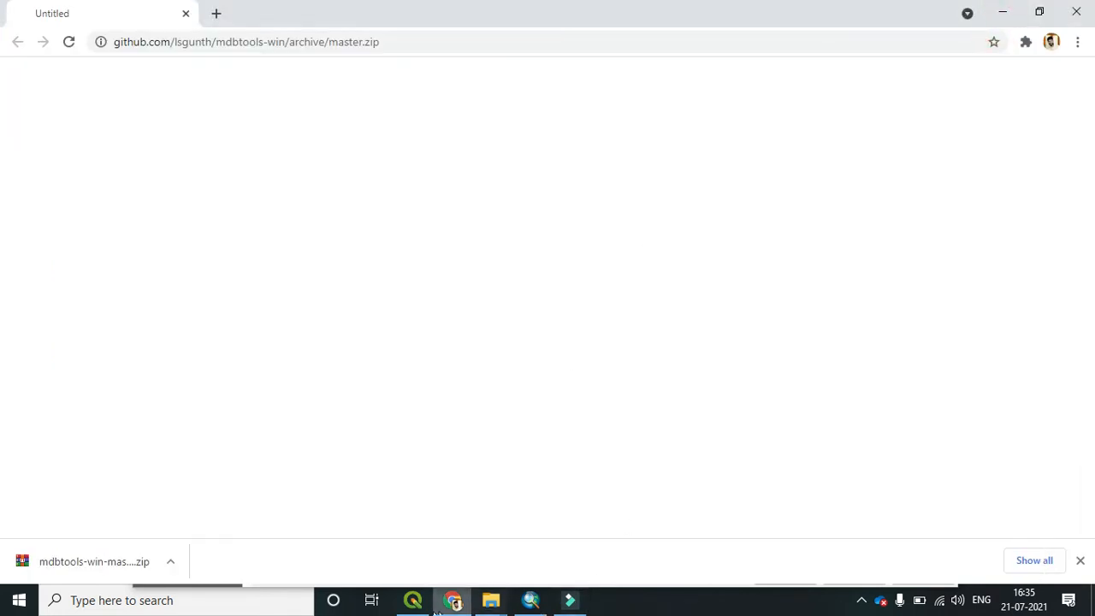
# Switch back to QGIS, check the Path to MDB tools in the SLYR options and close the options dialog
pyautogui.click(412, 600)
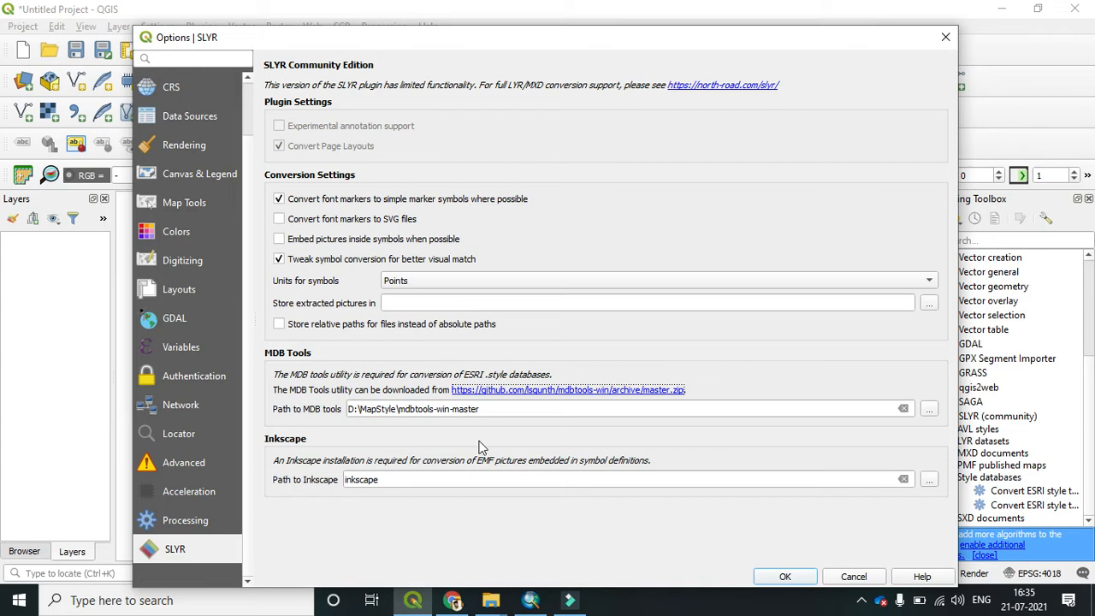
pyautogui.click(499, 412)
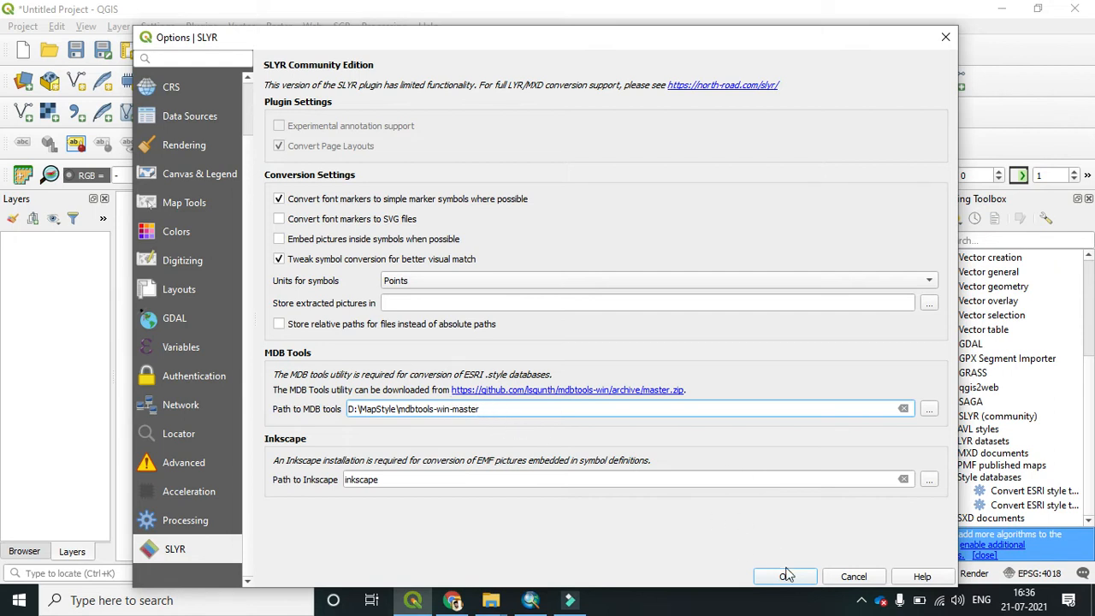
pyautogui.click(946, 37)
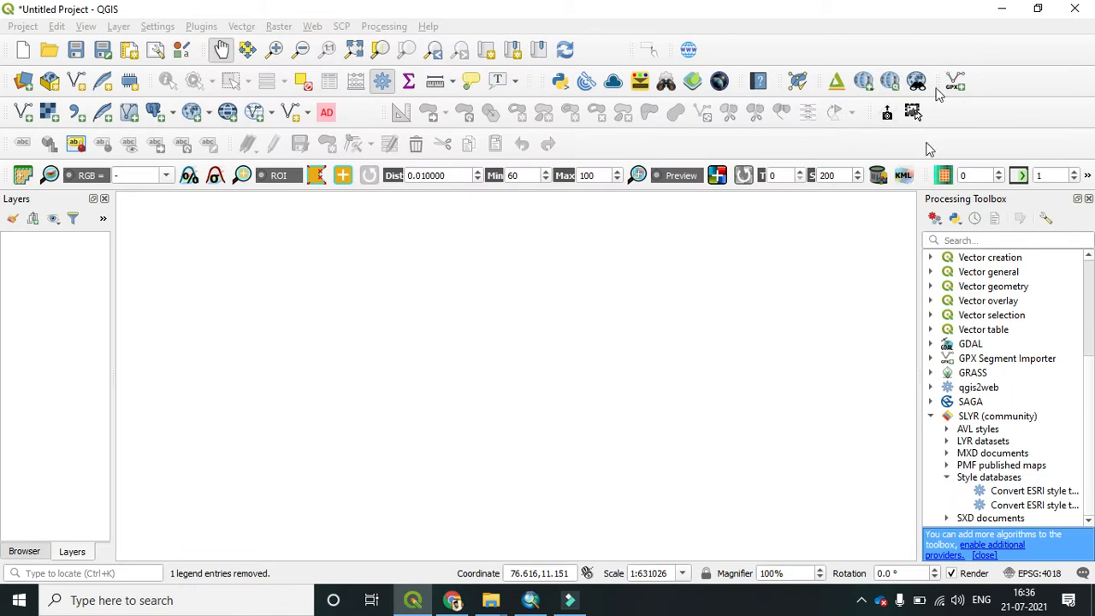
# Switch to ArcMap and open the Customize dialog for its toolbars
pyautogui.click(531, 601)
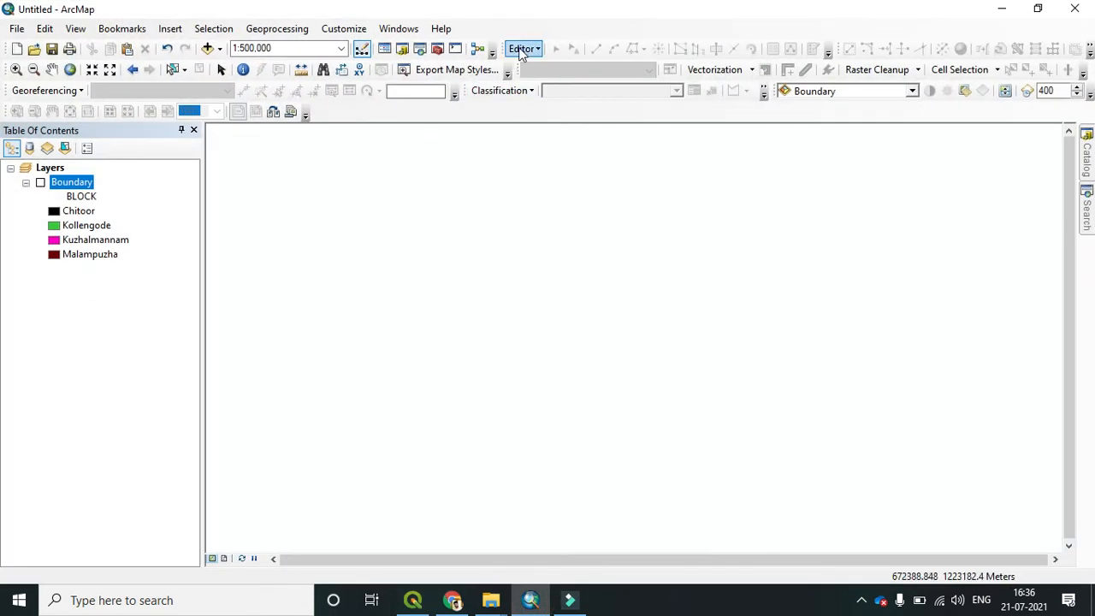
pyautogui.rightClick(634, 36)
pyautogui.moveTo(719, 582)
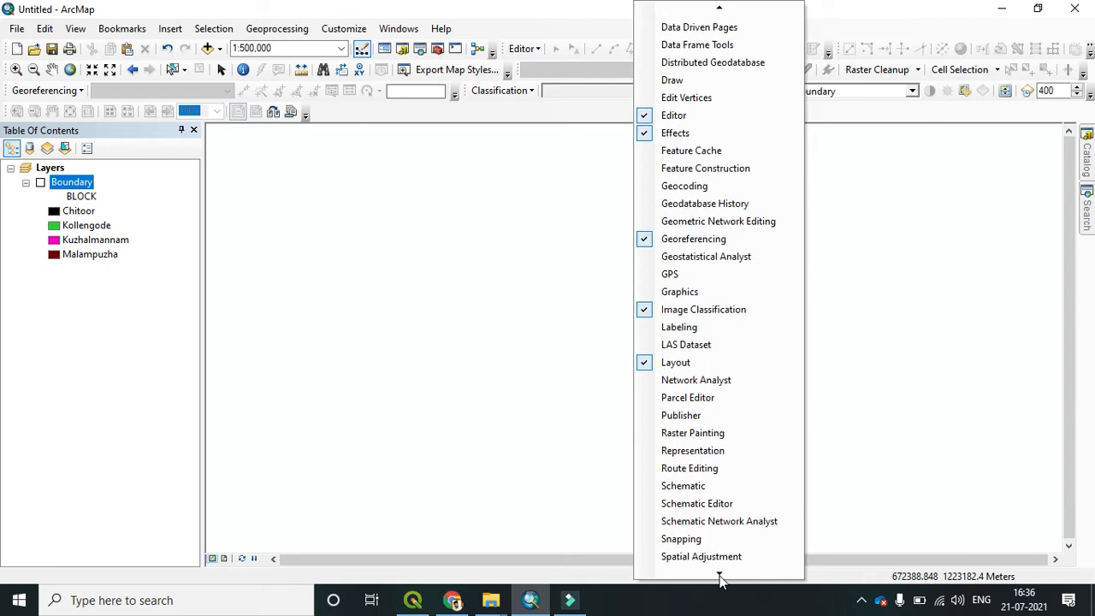
pyautogui.click(712, 572)
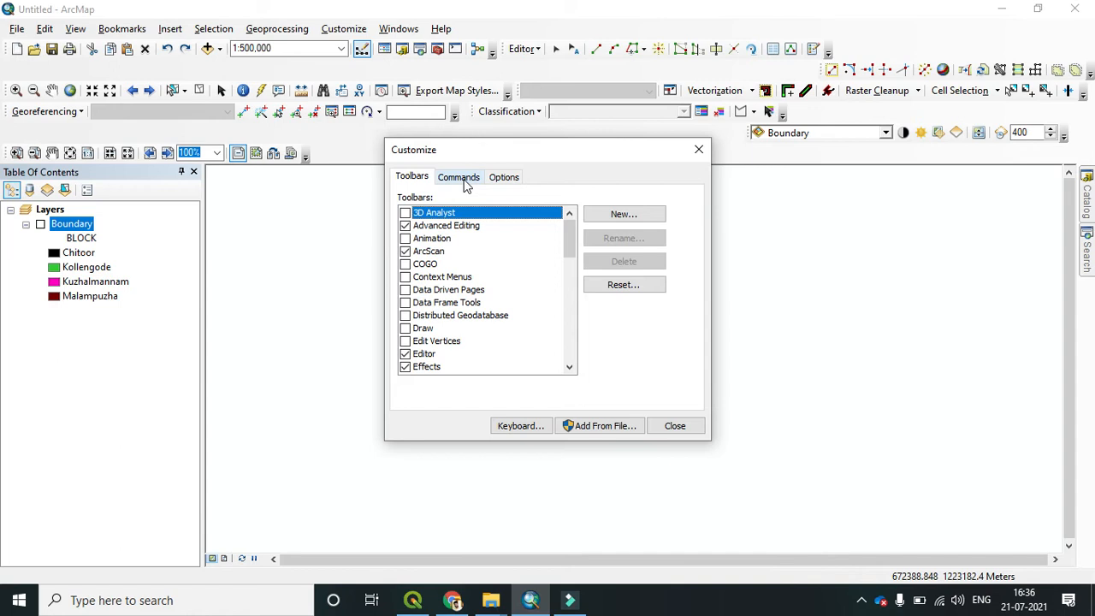
# Filter the customizable commands for "sty", locate Export Map Styles in the Tools category, and close the Customize dialog
pyautogui.click(462, 178)
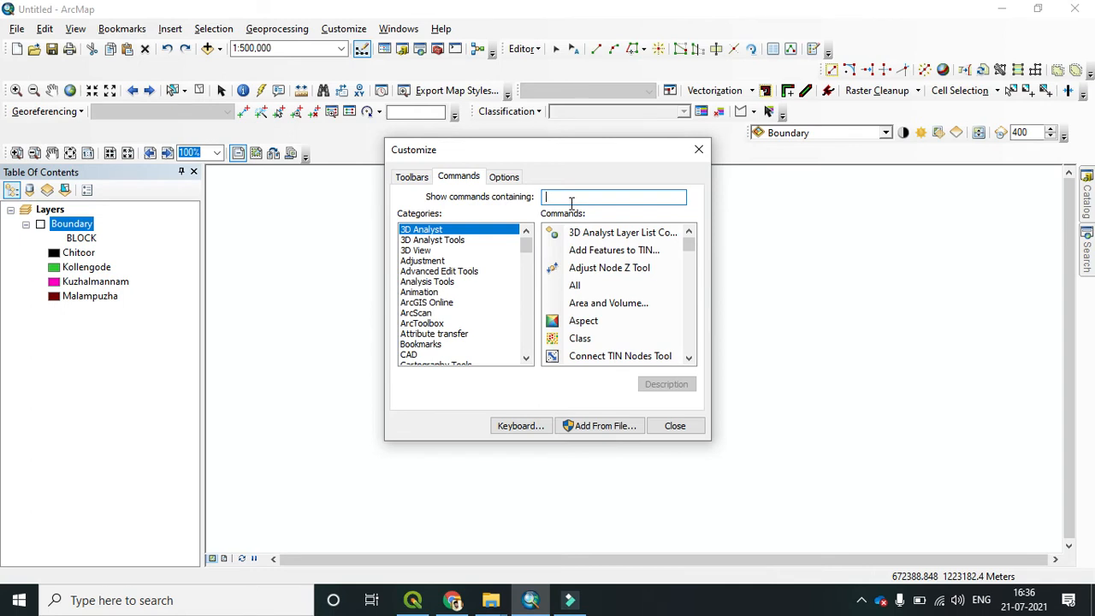
pyautogui.write('st')
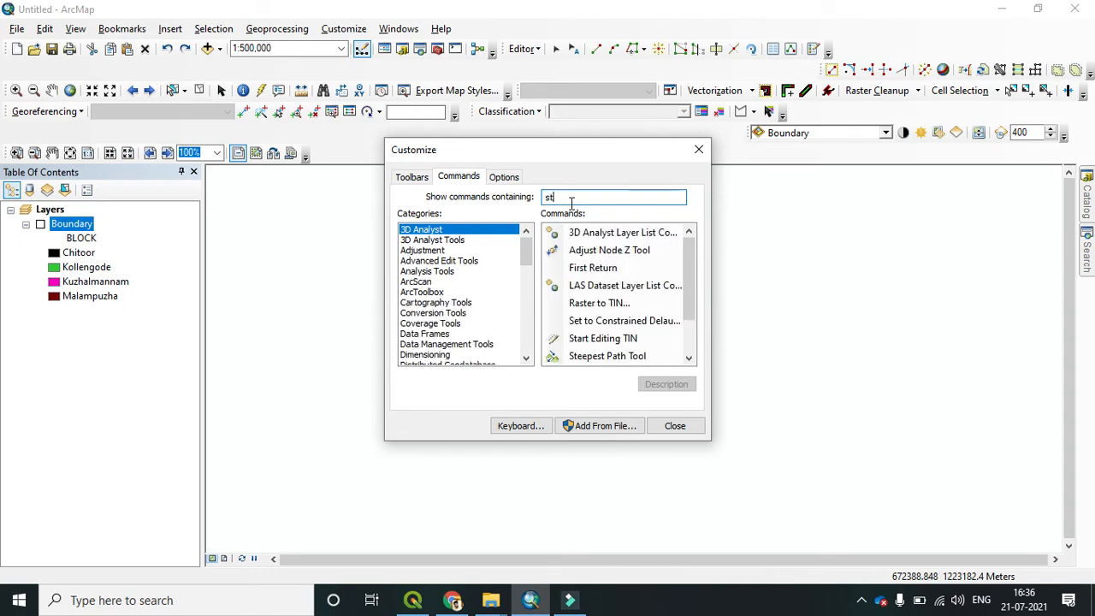
pyautogui.write('y')
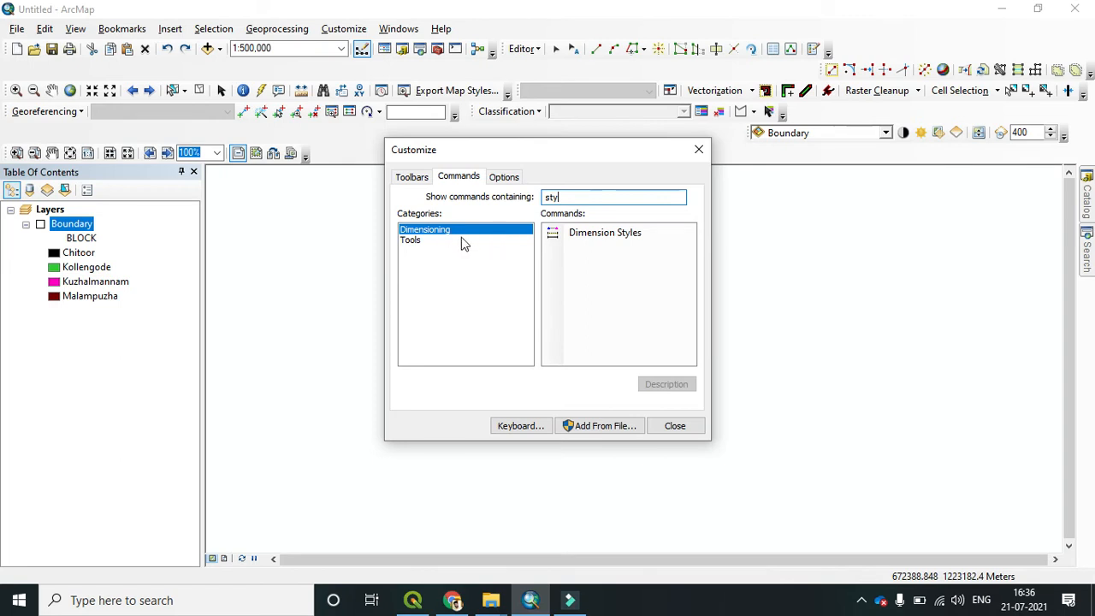
pyautogui.click(412, 242)
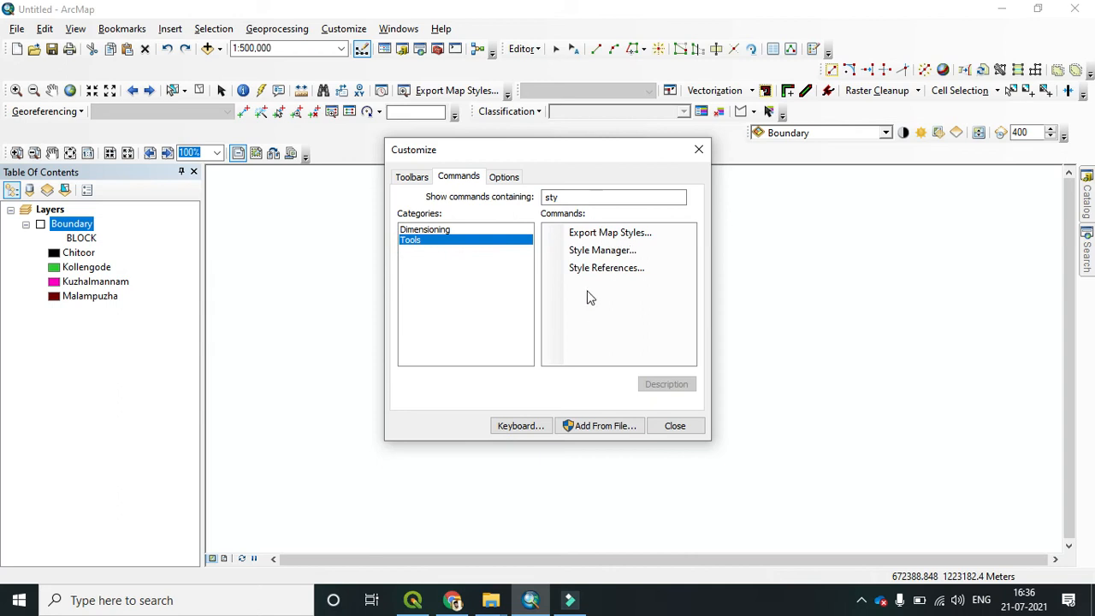
pyautogui.click(616, 240)
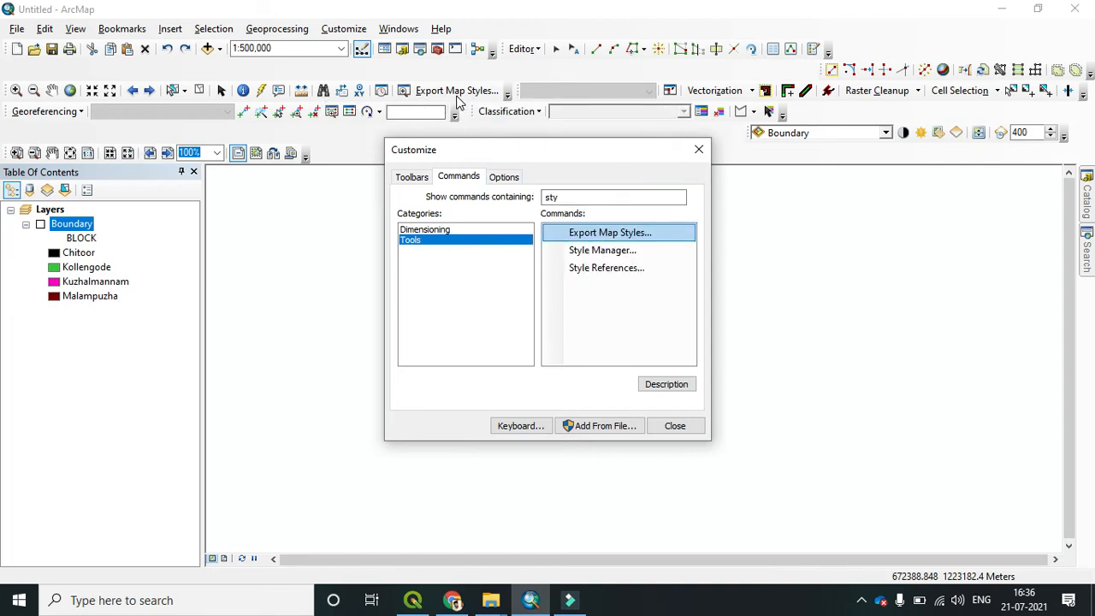
pyautogui.moveTo(605, 239)
pyautogui.mouseDown()
pyautogui.moveTo(587, 166)
pyautogui.moveTo(624, 235)
pyautogui.mouseUp()
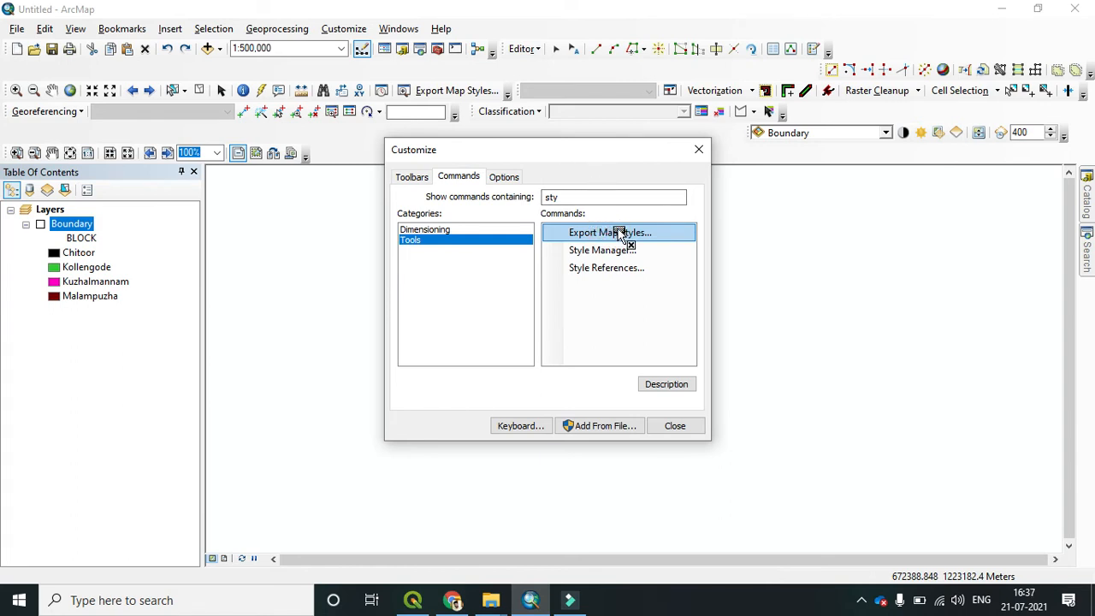
pyautogui.click(699, 150)
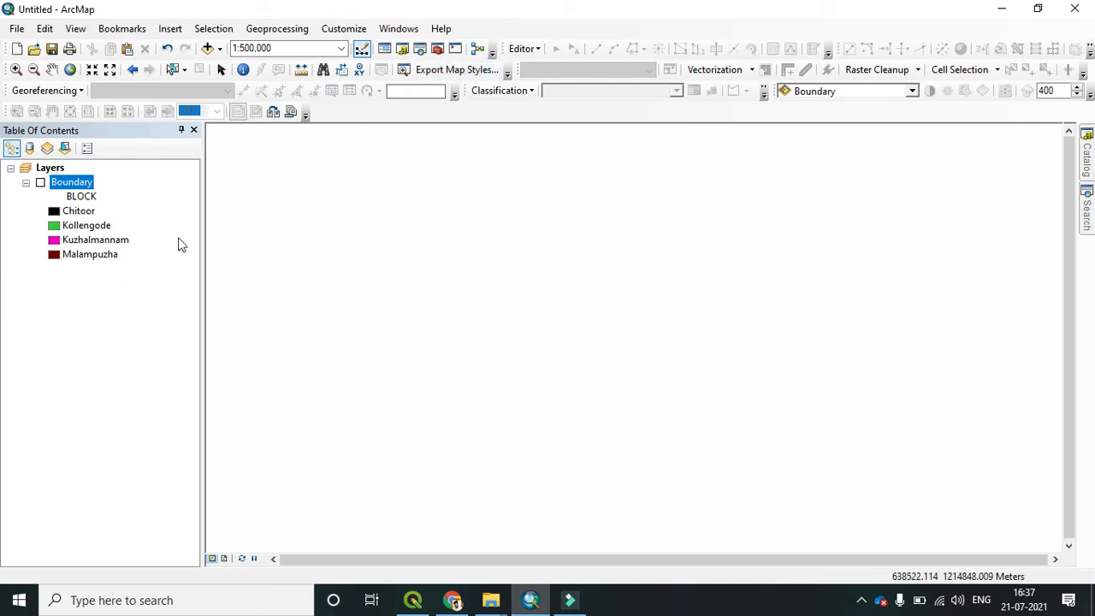
# Turn on the Boundary layer and review its unique-value symbology by BLOCK in the layer properties
pyautogui.click(41, 182)
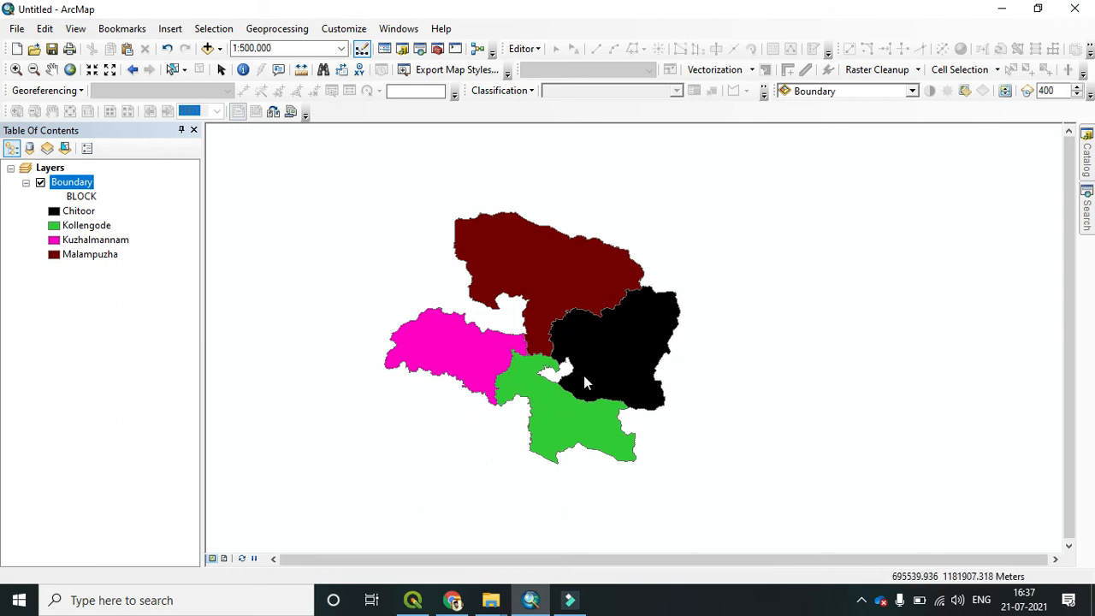
pyautogui.click(131, 310)
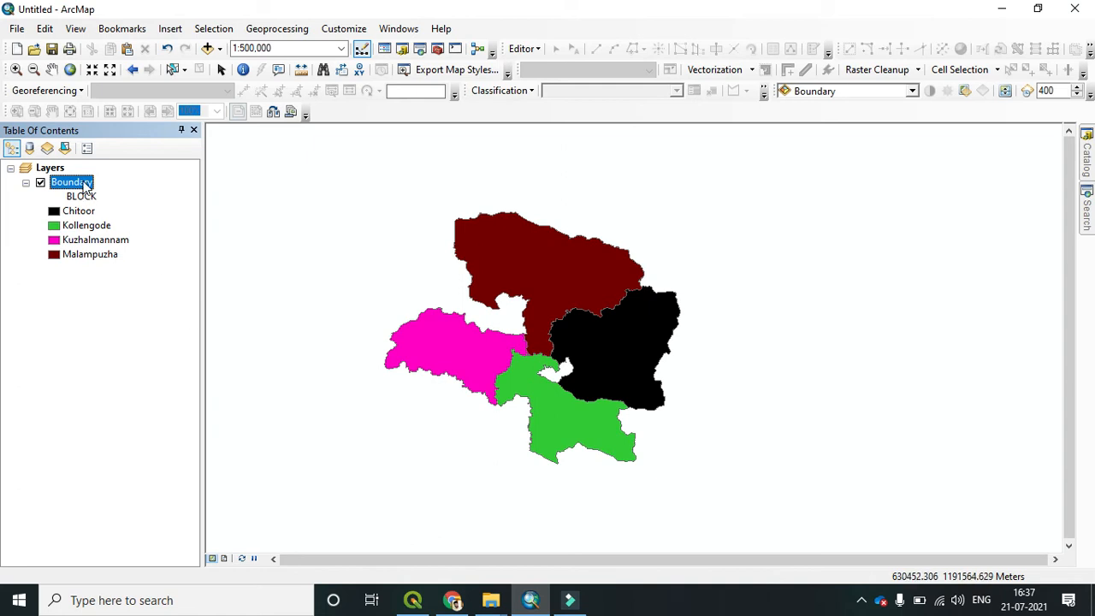
pyautogui.click(127, 338)
pyautogui.click(85, 182)
pyautogui.rightClick(81, 188)
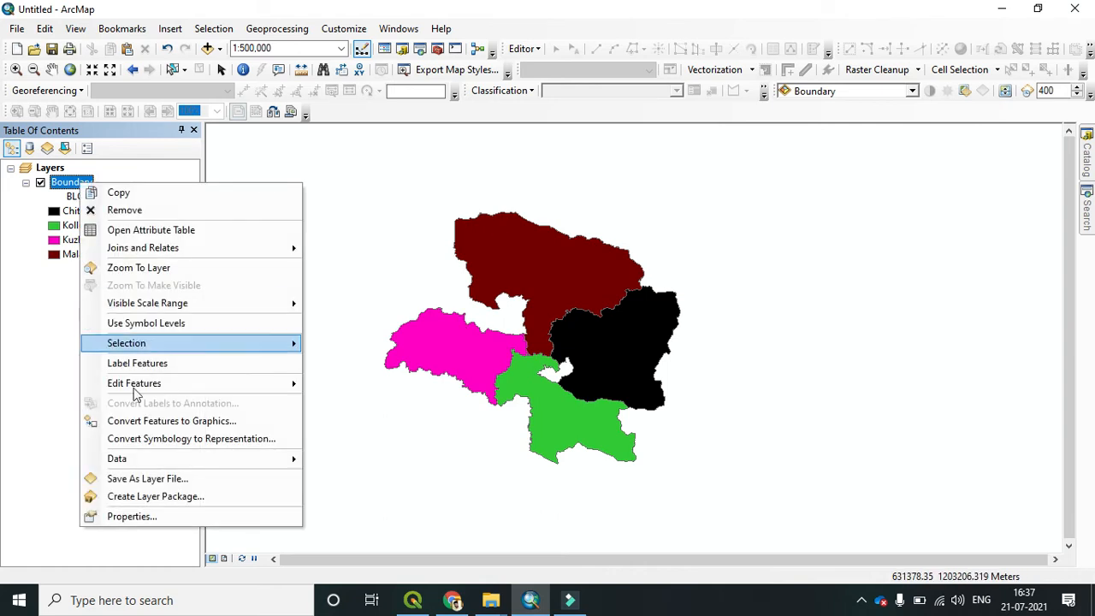
pyautogui.click(157, 518)
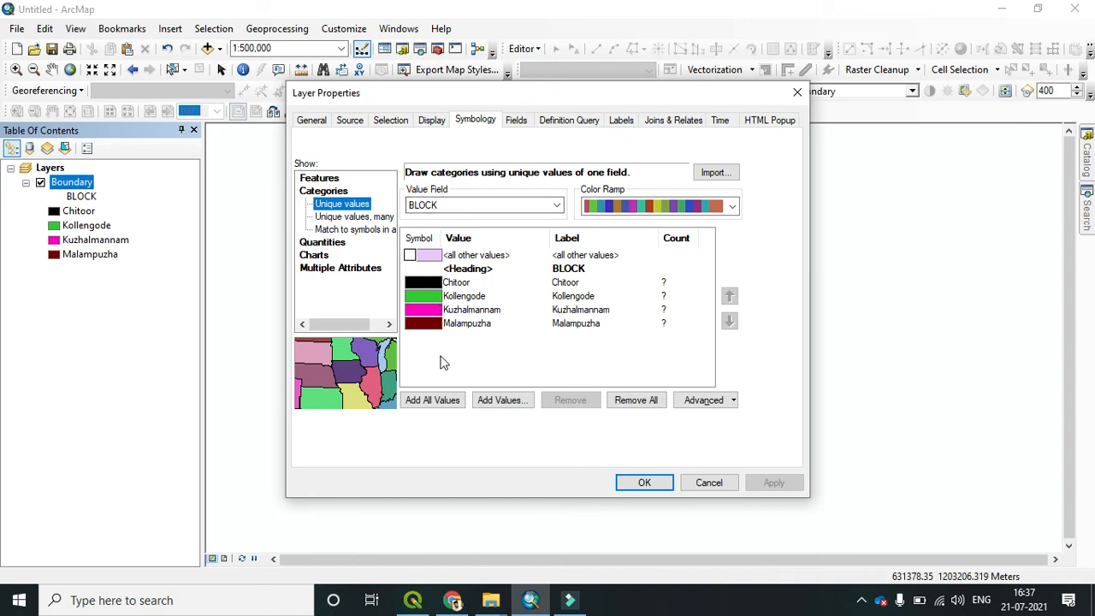
pyautogui.click(644, 482)
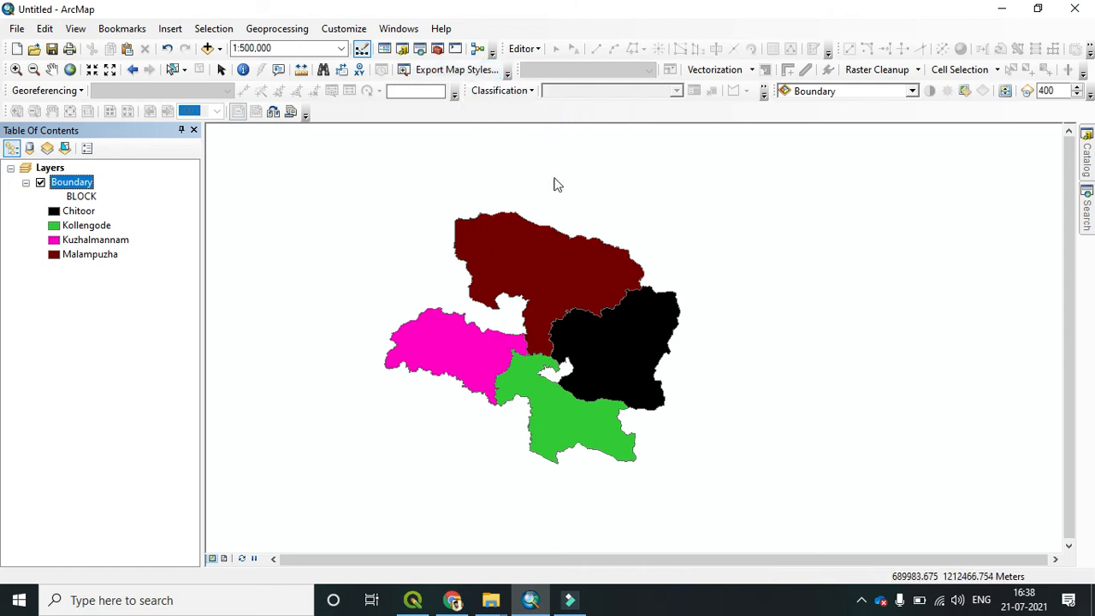
# Start Export Map Styles and choose the GK folder on the Desktop as the save location
pyautogui.click(462, 71)
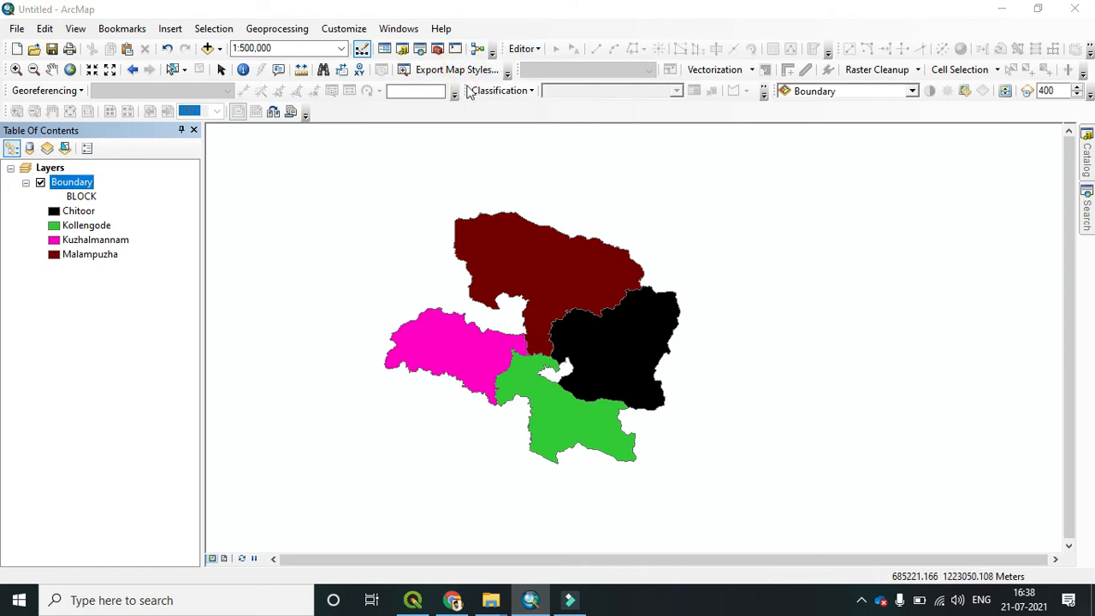
pyautogui.click(365, 251)
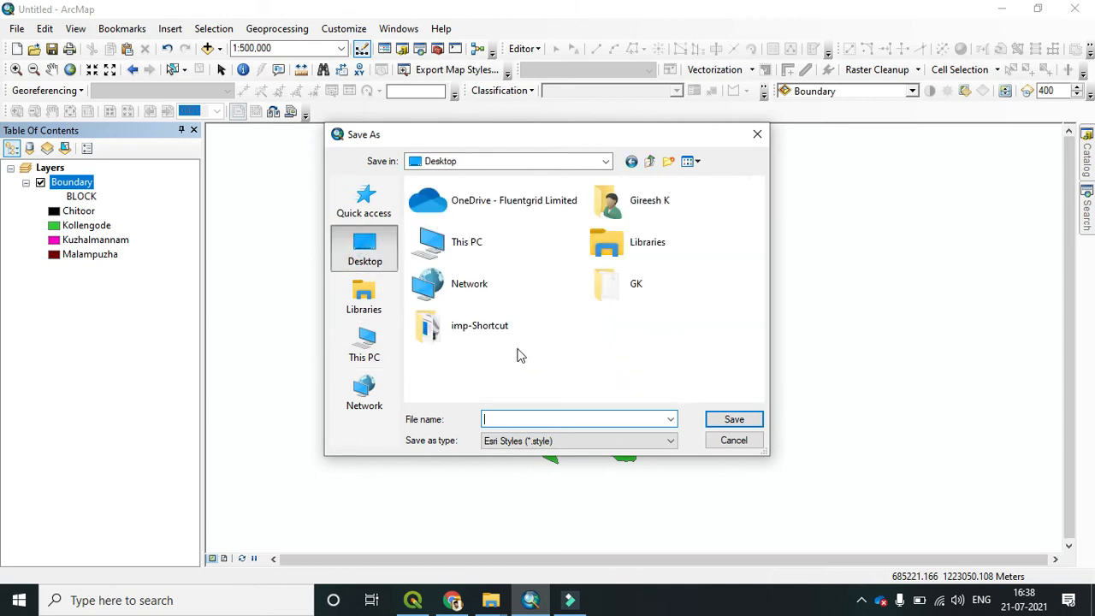
pyautogui.doubleClick(646, 301)
pyautogui.click(516, 417)
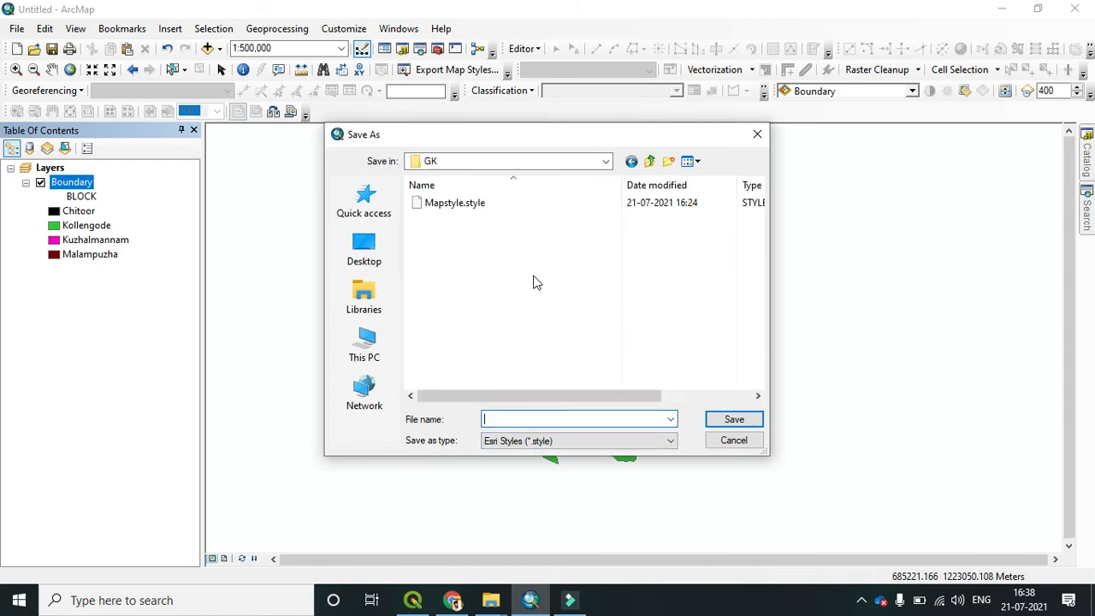
# Delete the existing Mapstyle.style file from the GK folder in File Explorer and minimize the folder window
pyautogui.click(495, 414)
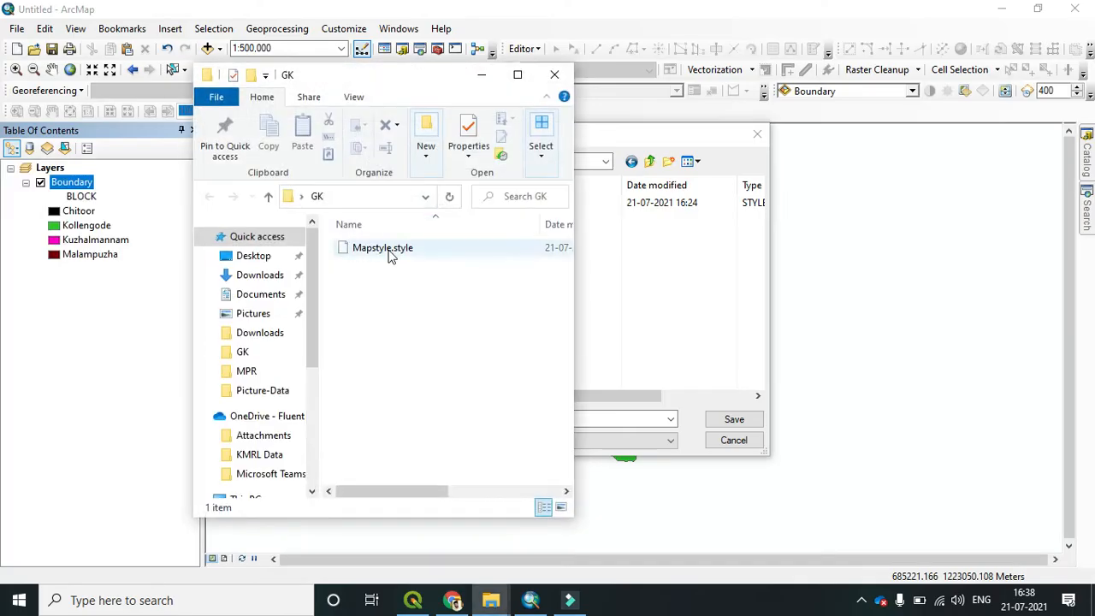
pyautogui.click(386, 249)
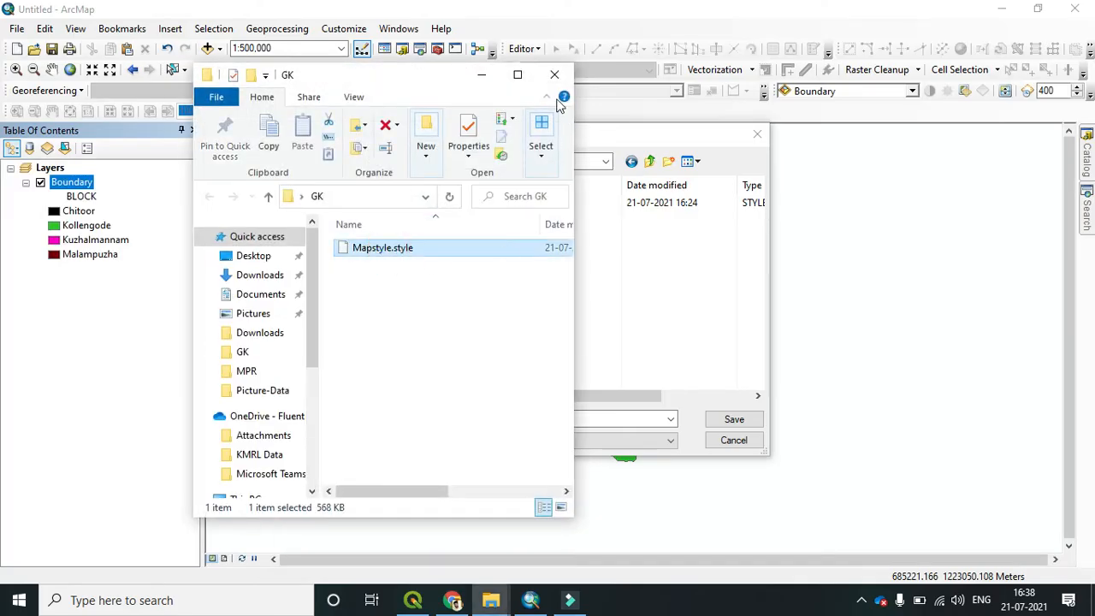
pyautogui.press('Delete')
pyautogui.click(481, 75)
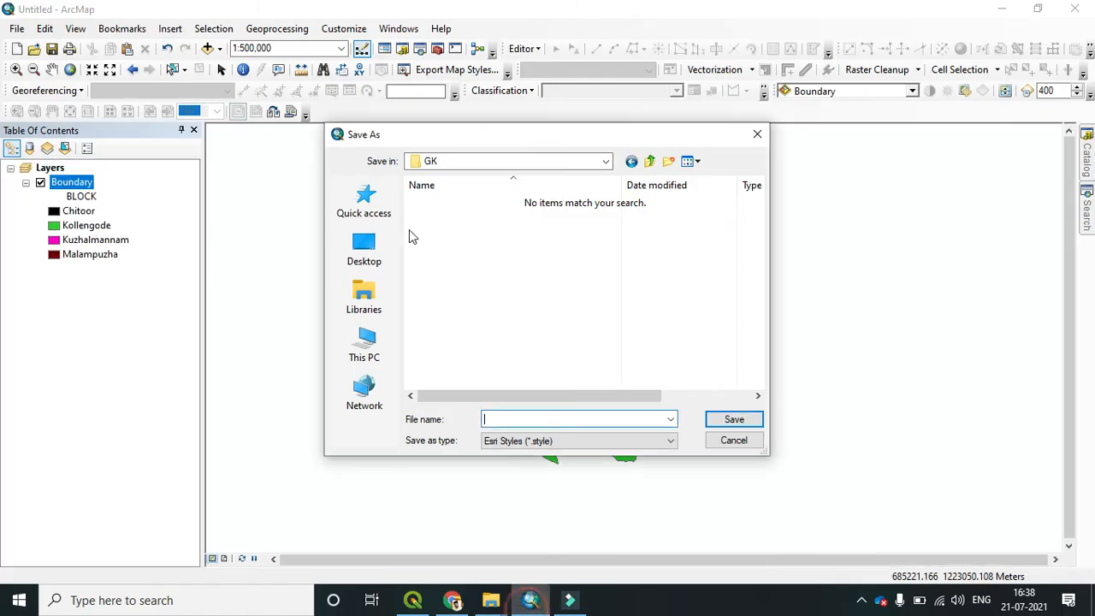
# Save the exported map styles as an Esri style file named Mapstyle and turn off the Boundary layer
pyautogui.click(512, 421)
pyautogui.write('Mapstyle')
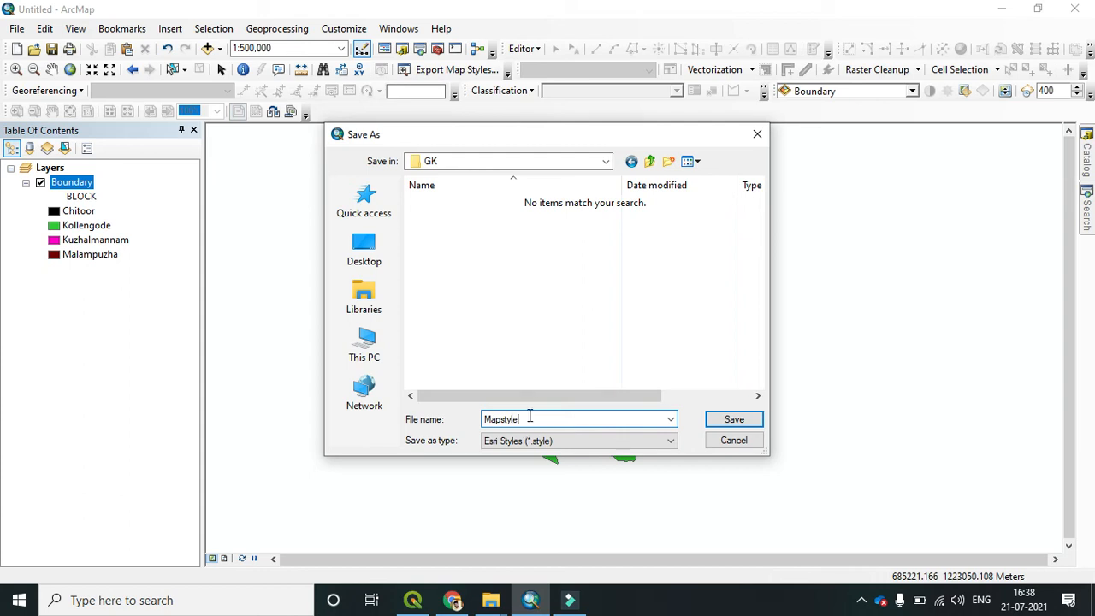
pyautogui.click(723, 419)
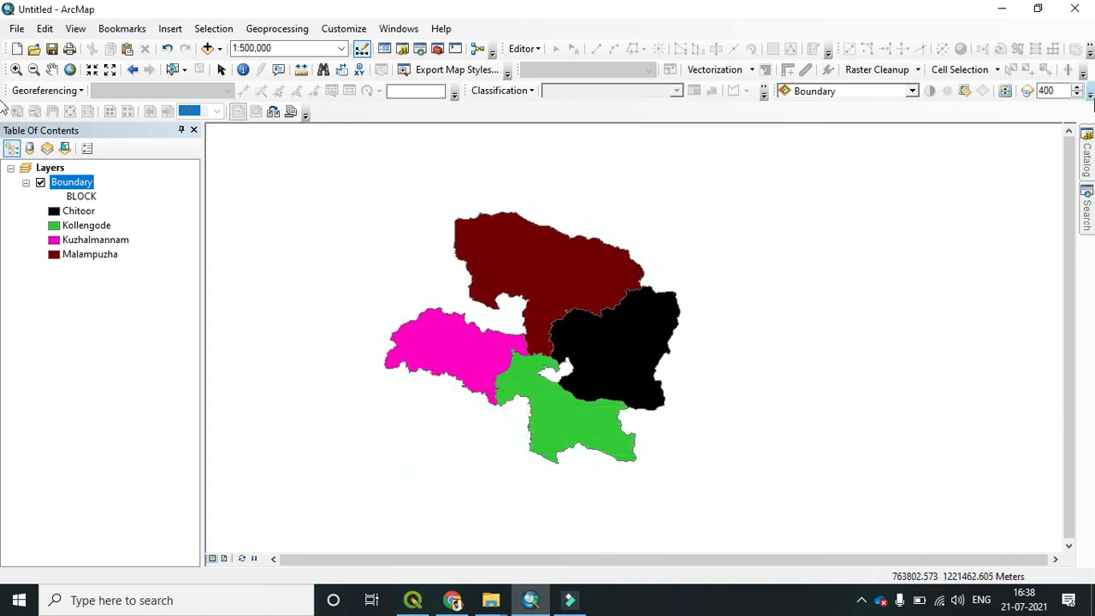
pyautogui.click(40, 182)
# Switch to QGIS, open SLYR's Convert ESRI style to QGIS style XML tool, and choose Mapstyle.style as the style database
pyautogui.click(412, 600)
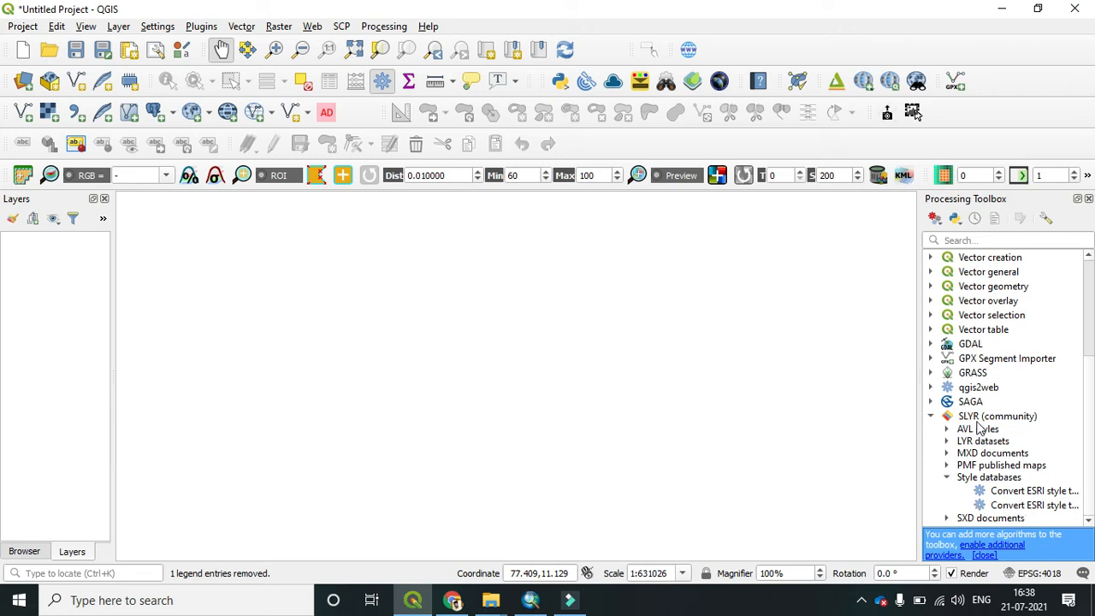
pyautogui.doubleClick(1029, 507)
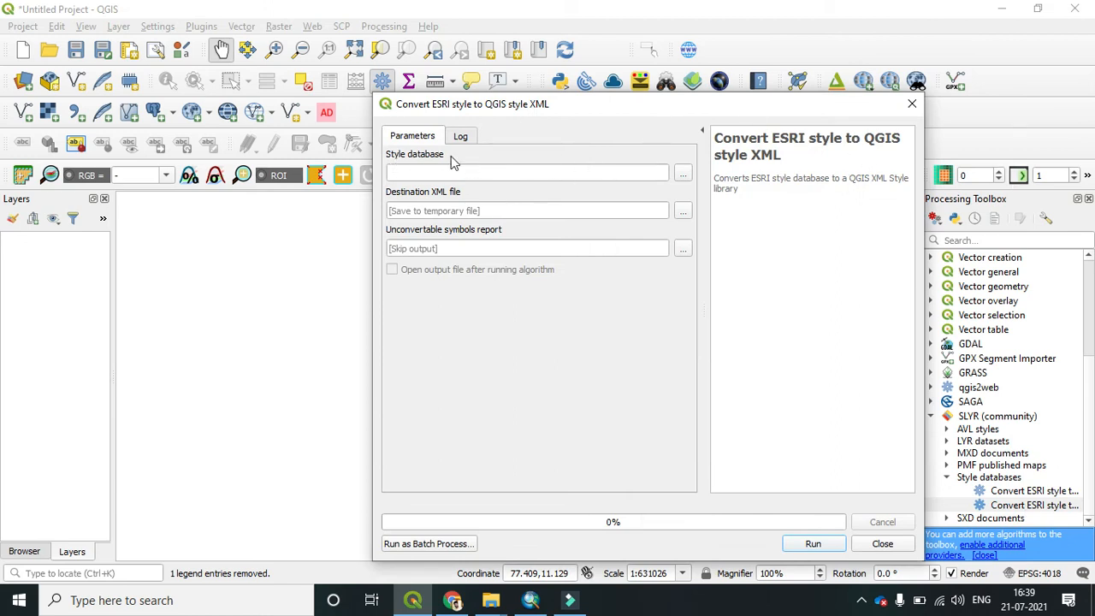
pyautogui.click(682, 179)
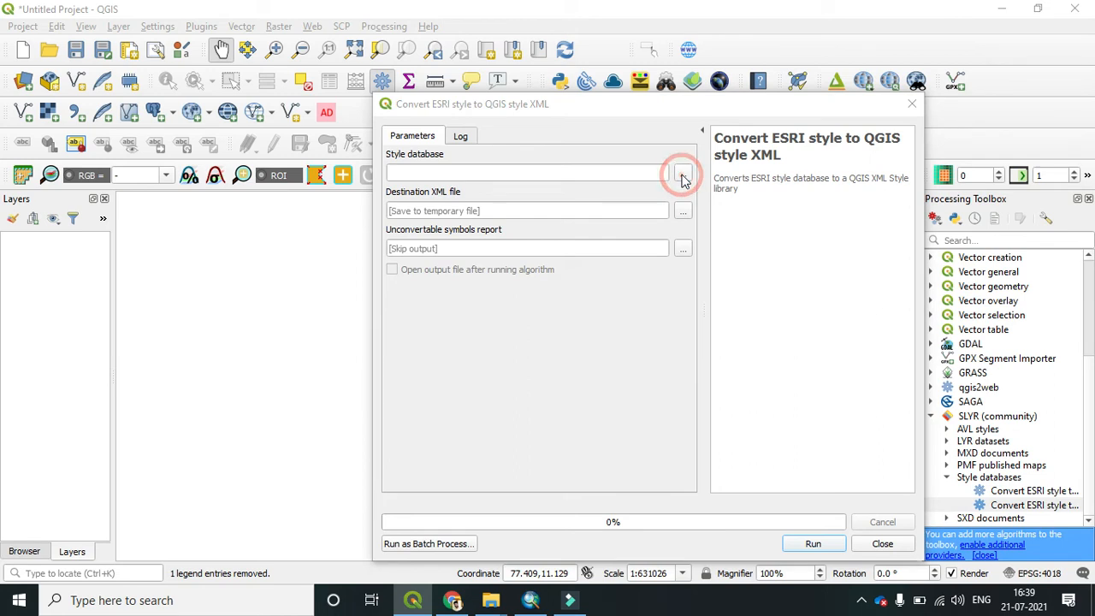
pyautogui.click(357, 233)
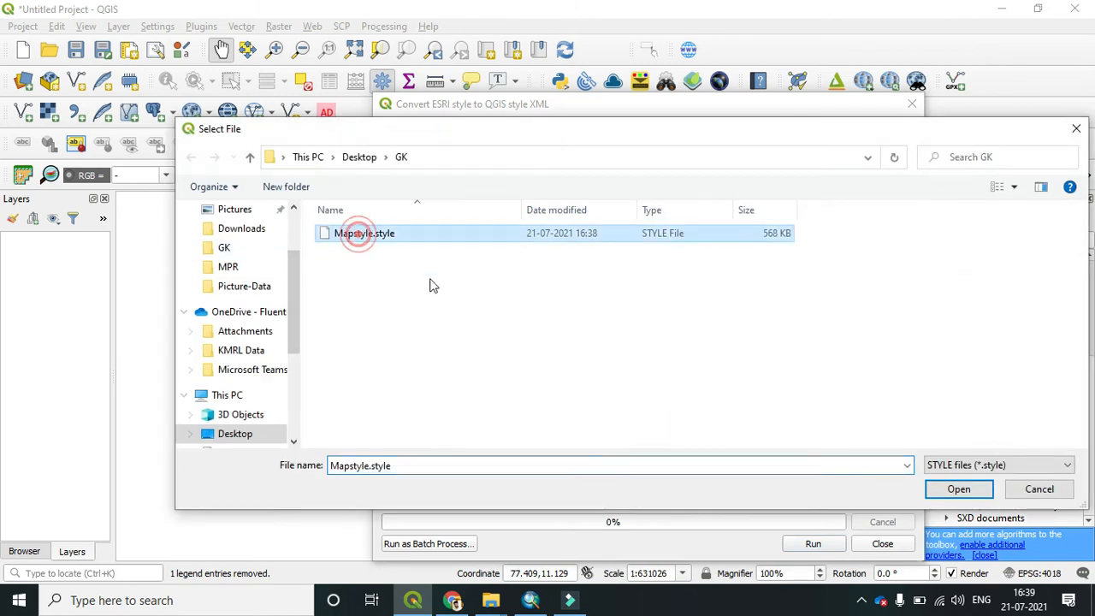
pyautogui.click(935, 490)
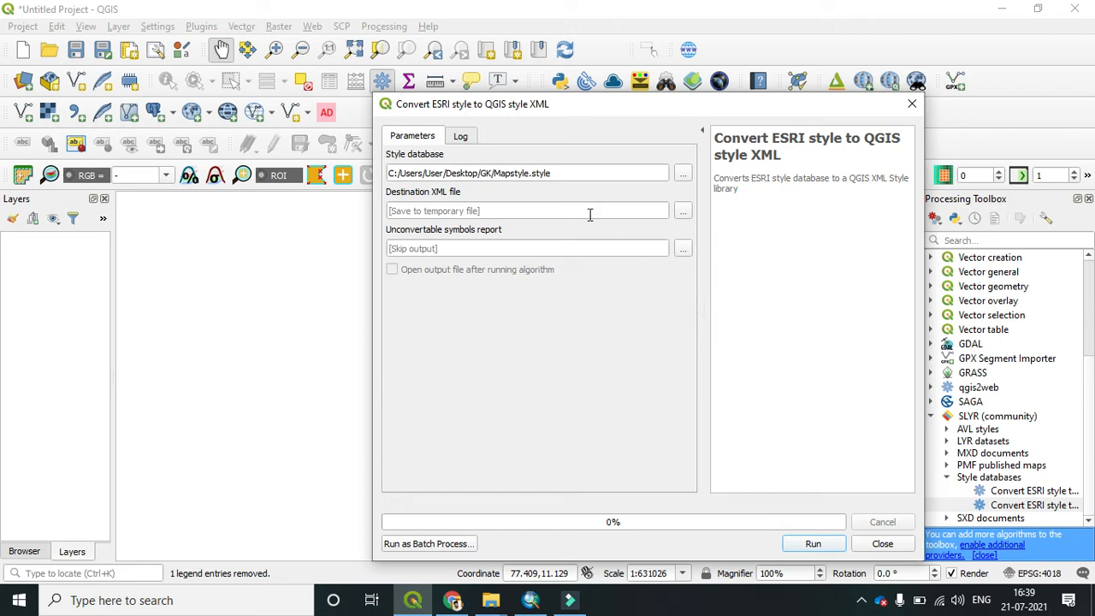
# Set the destination XML file to MapXml in the GK folder, then run the conversion and close the tool
pyautogui.click(684, 214)
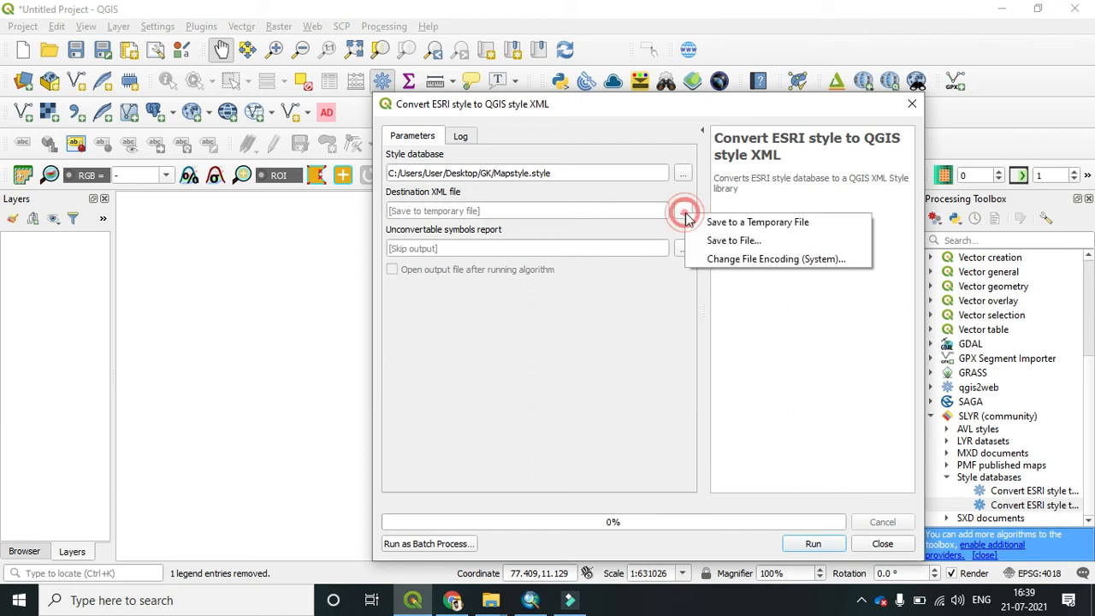
pyautogui.click(720, 242)
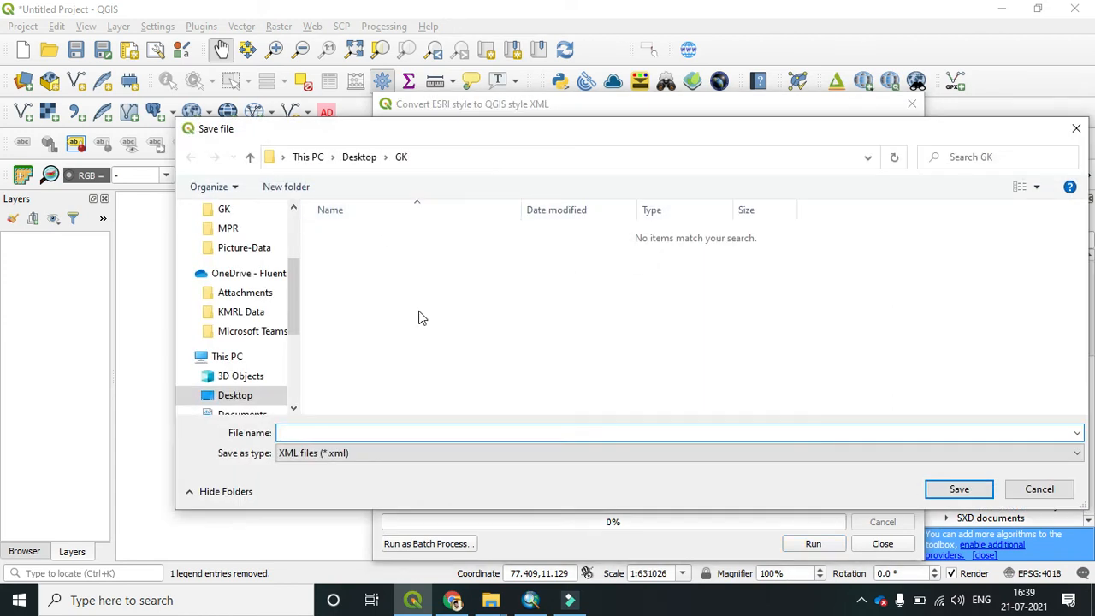
pyautogui.click(336, 434)
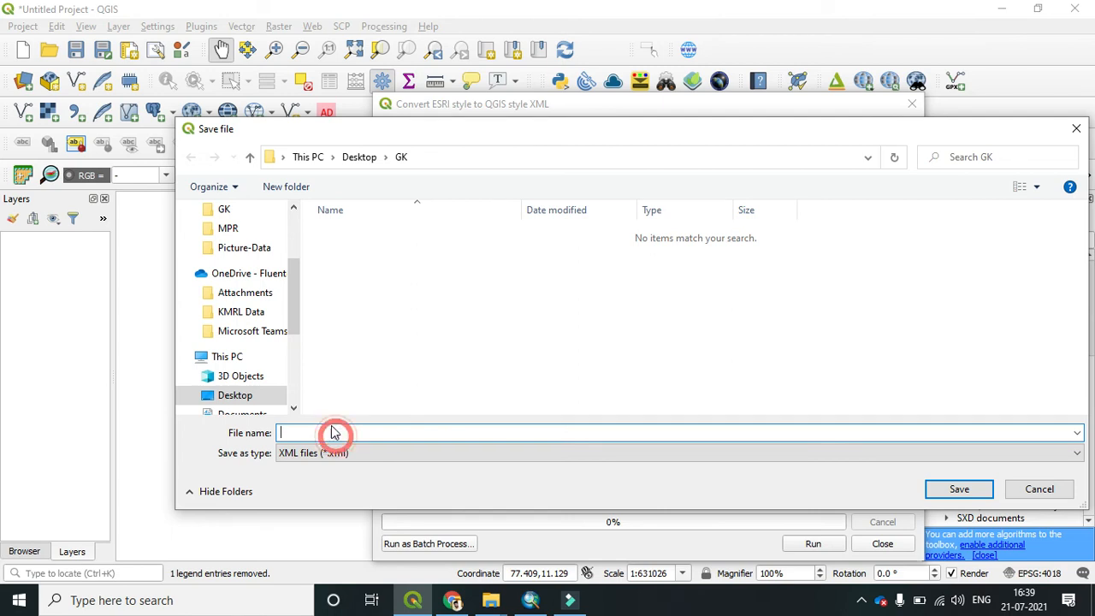
pyautogui.write('MapXml')
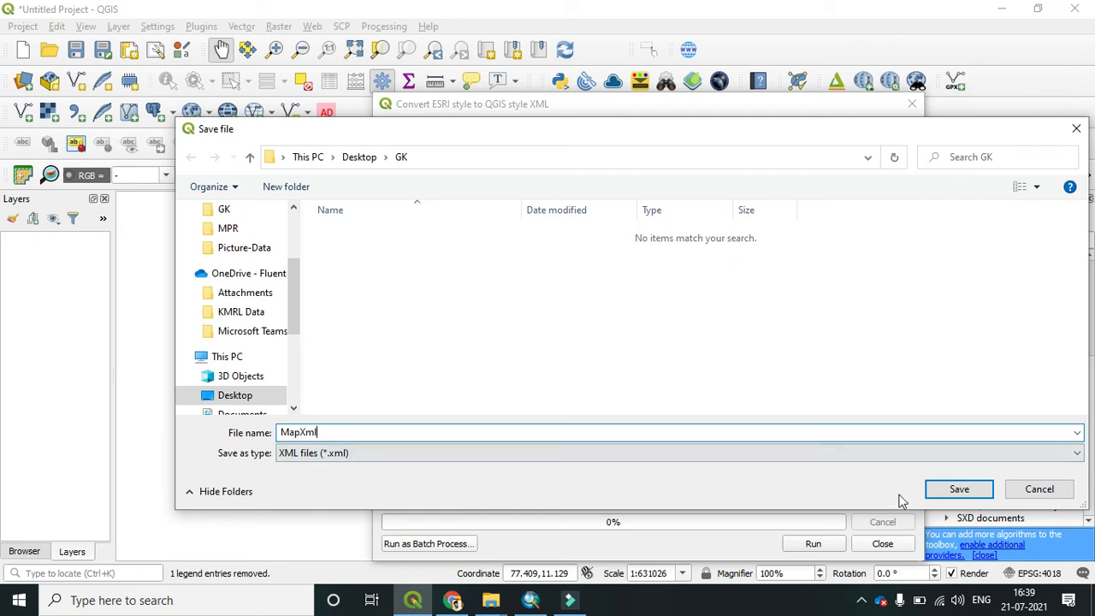
pyautogui.click(958, 490)
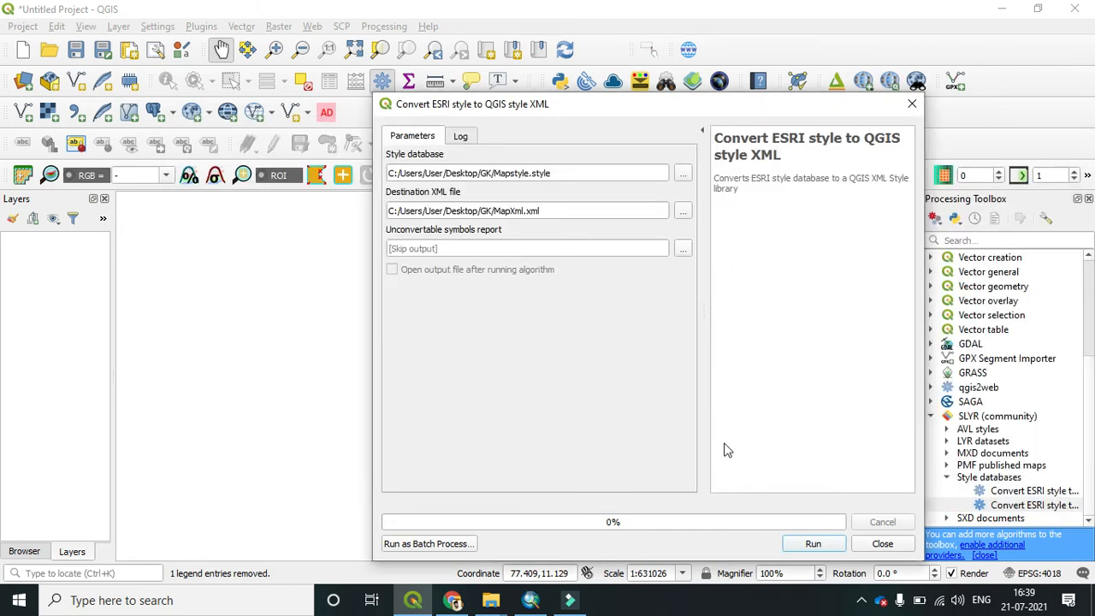
pyautogui.click(811, 545)
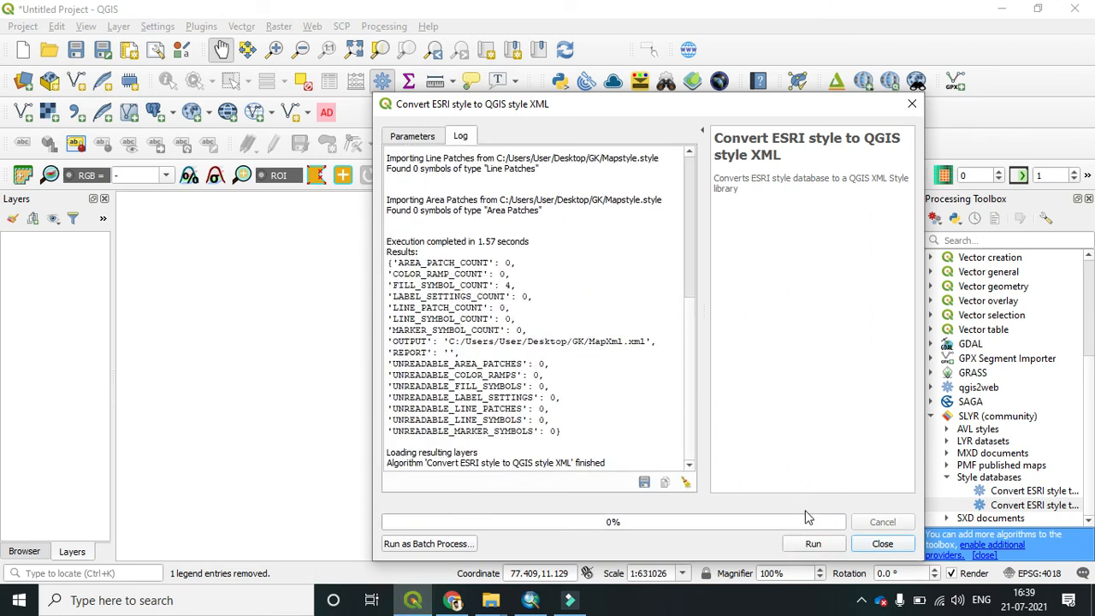
pyautogui.click(882, 545)
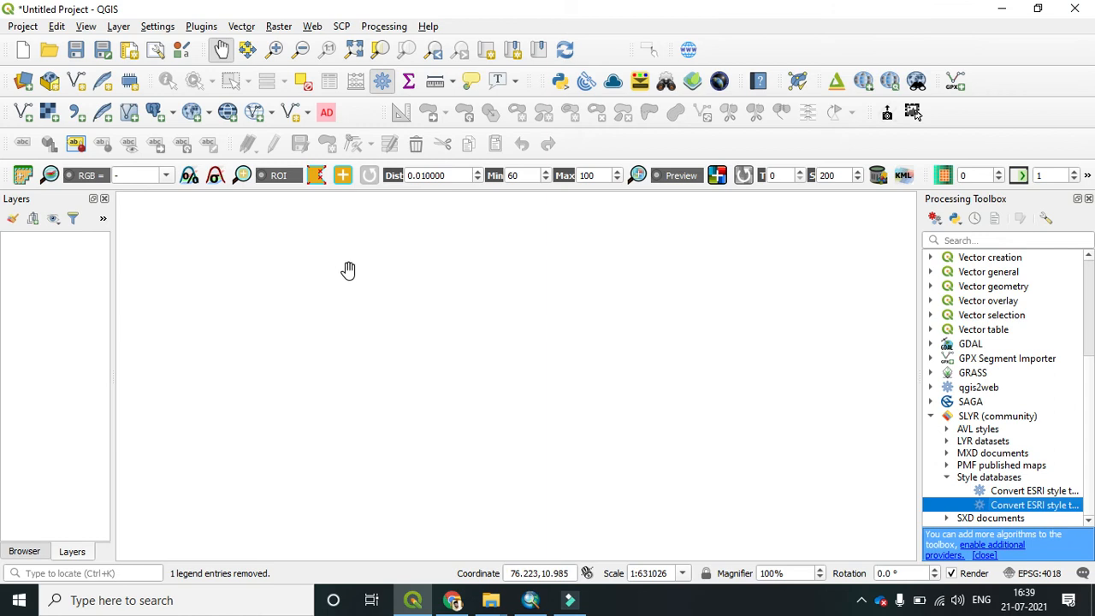
# Open the Style Manager and load MapXml.xml from the GK folder as the file for importing items
pyautogui.click(159, 26)
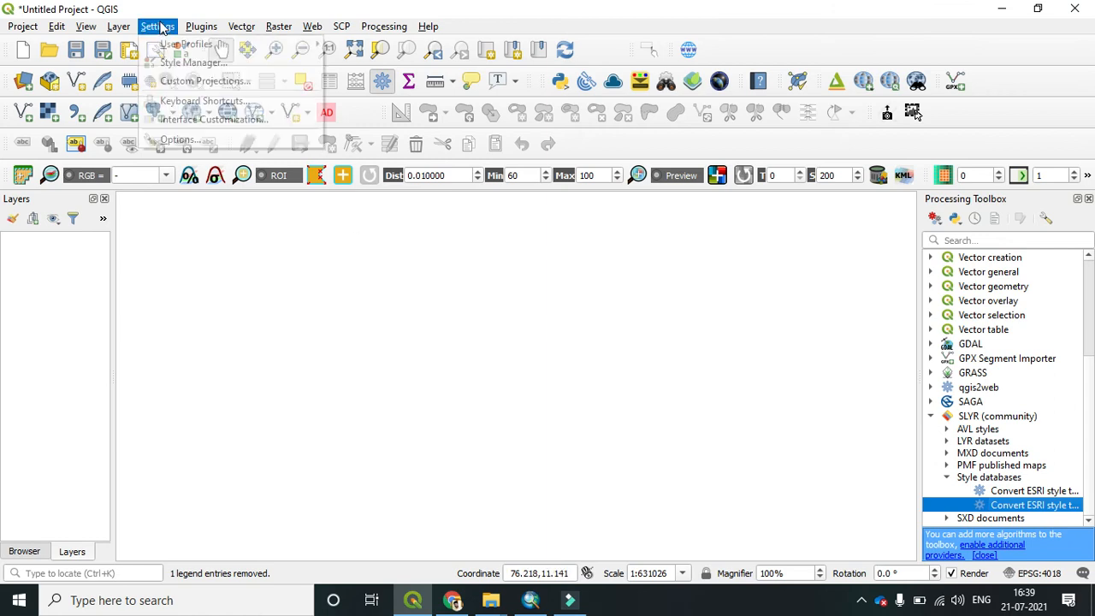
pyautogui.click(193, 62)
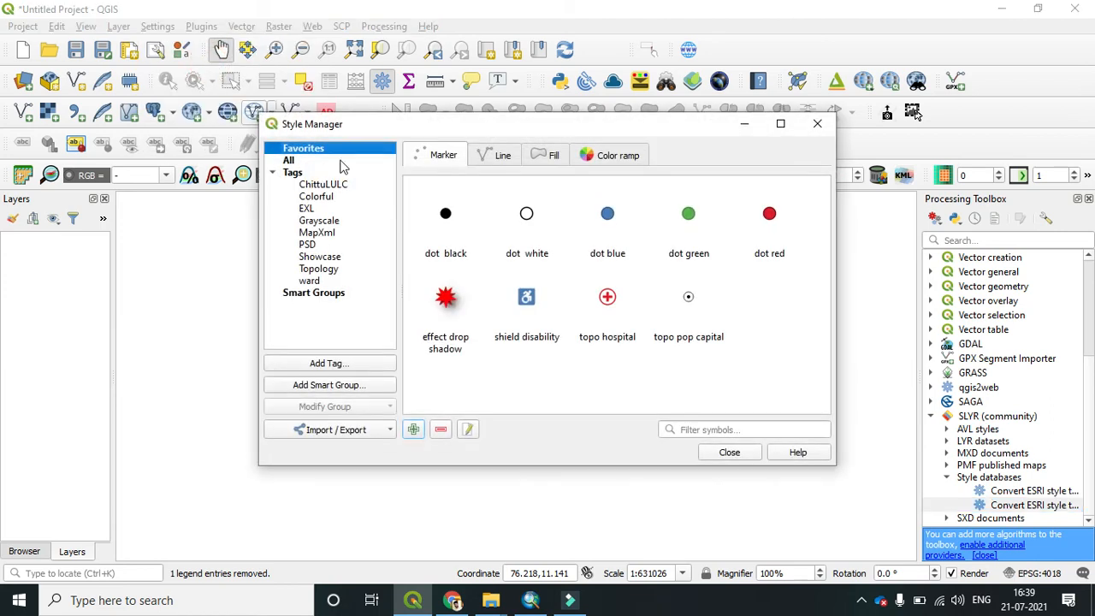
pyautogui.click(328, 433)
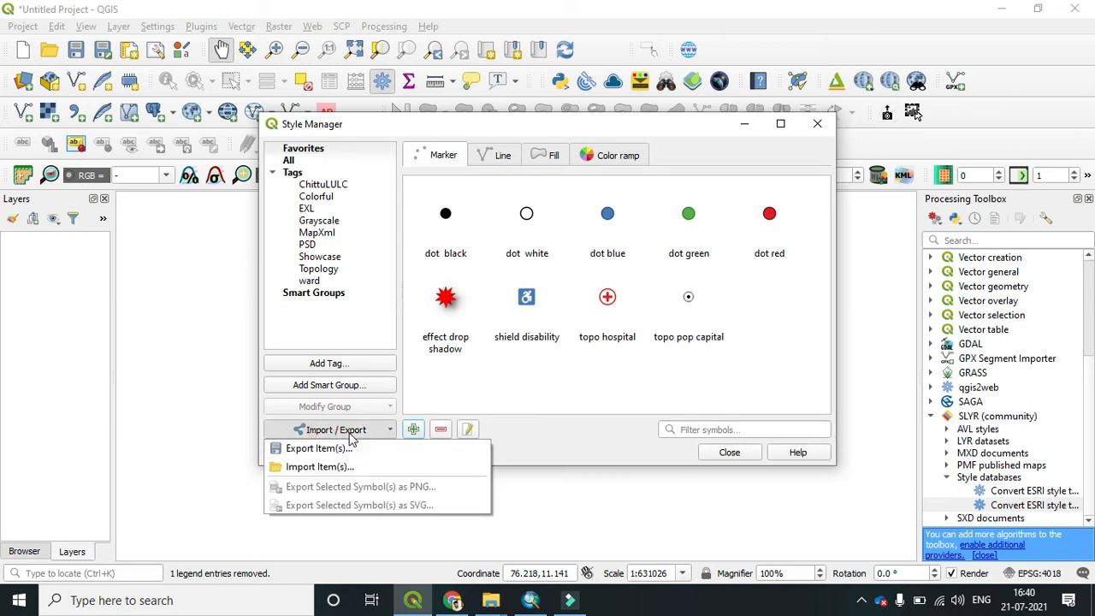
pyautogui.click(321, 469)
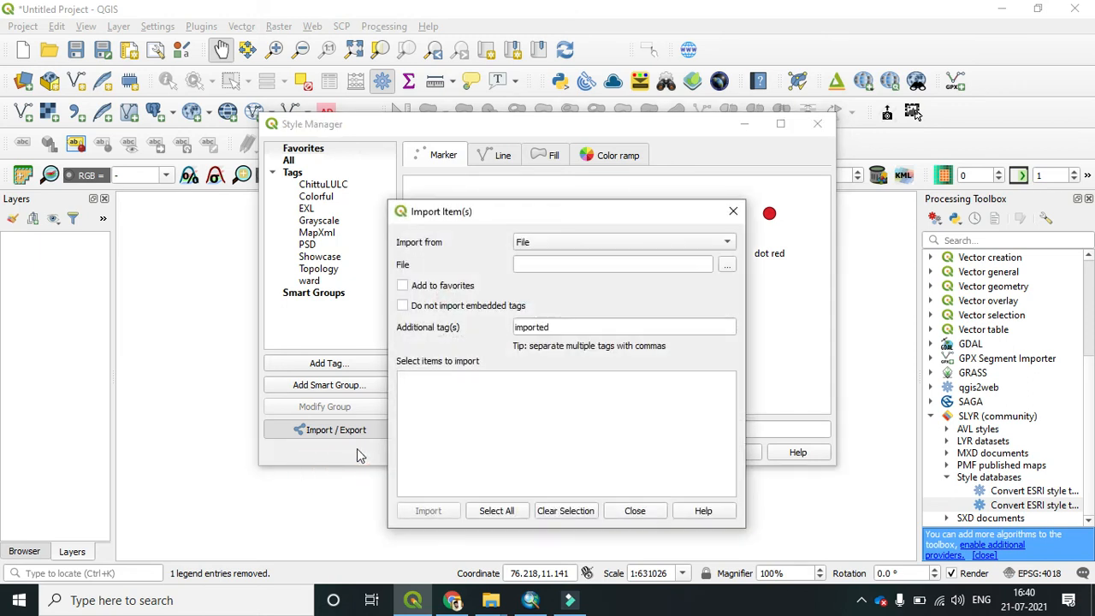
pyautogui.click(728, 266)
pyautogui.click(374, 289)
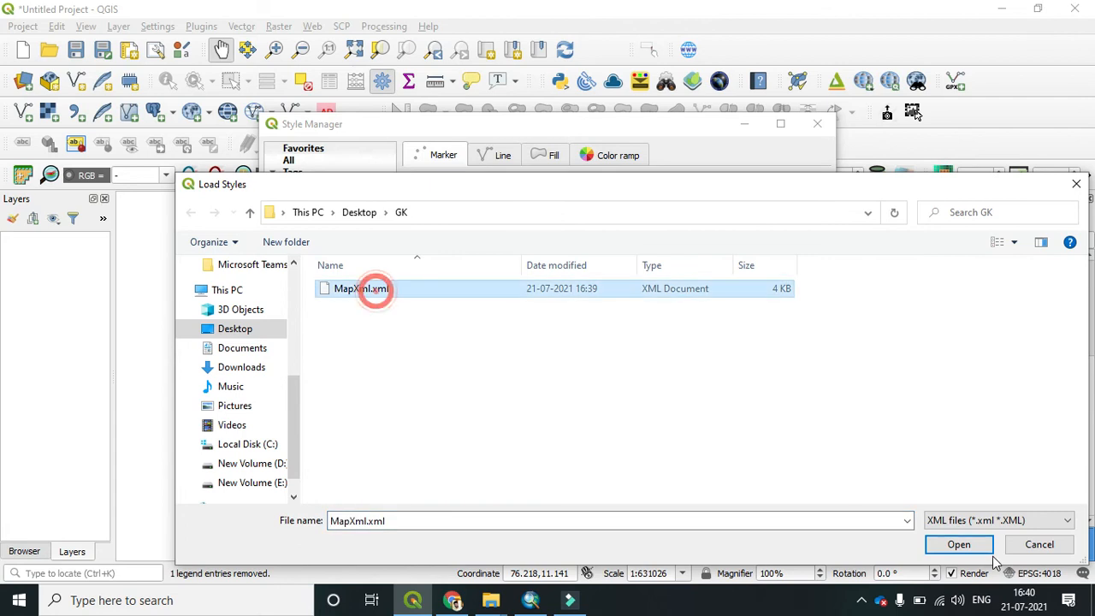
pyautogui.click(965, 548)
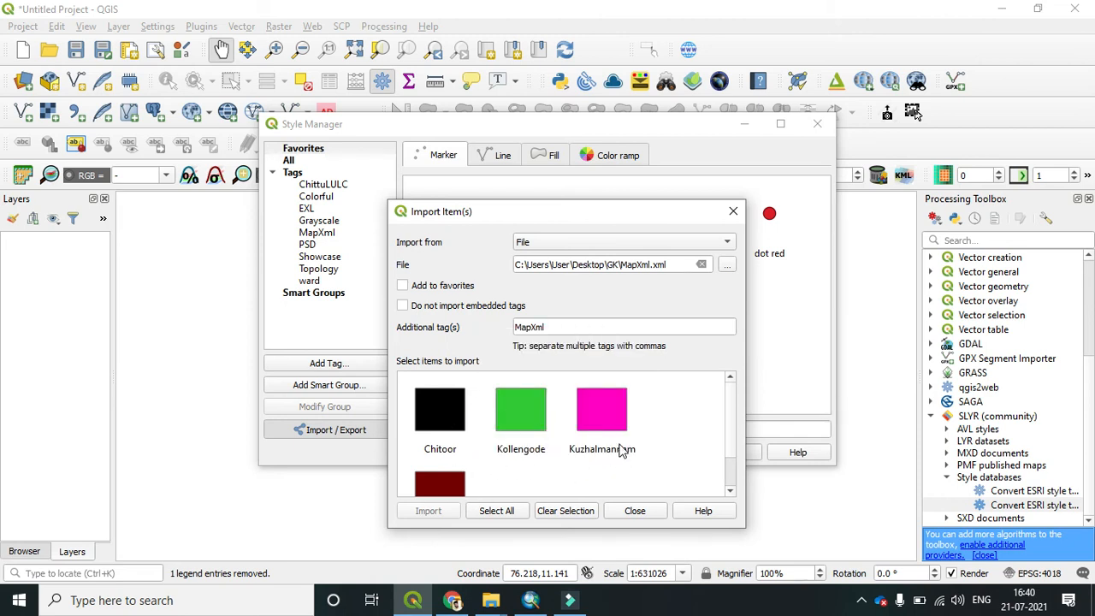
# Import all symbols from MapXml.xml, overwriting every existing symbol with the same name, and close the Style Manager
pyautogui.click(499, 517)
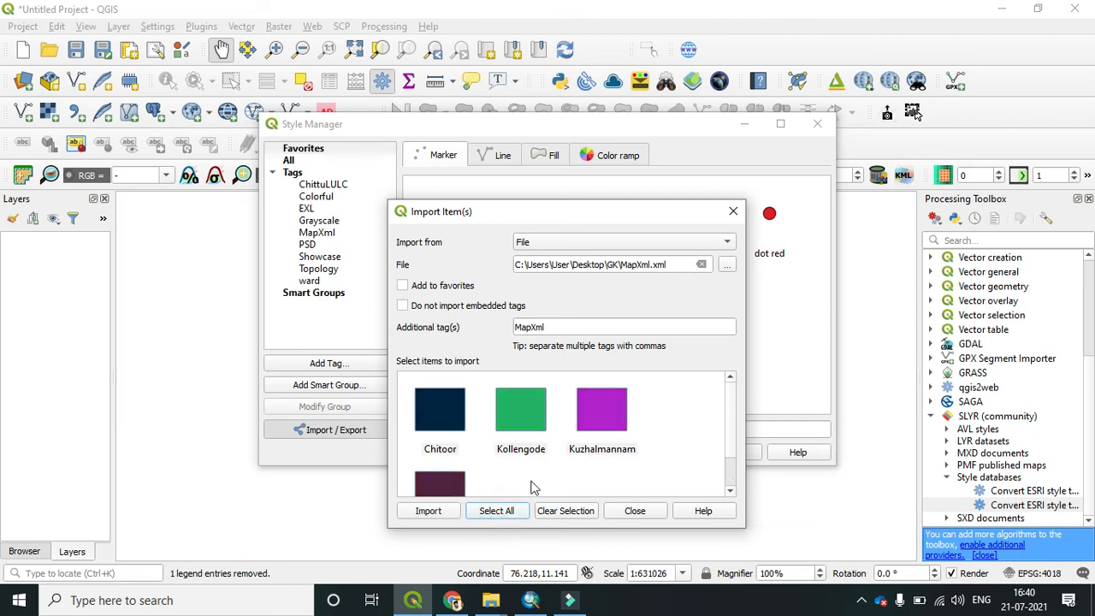
pyautogui.scroll(-1, 716, 450)
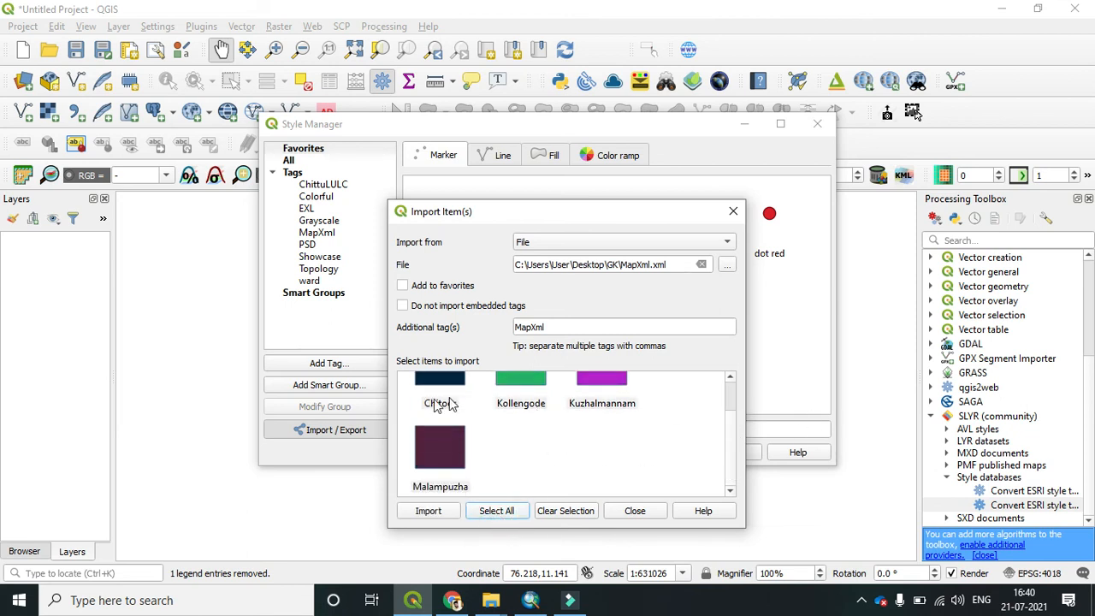
pyautogui.click(426, 513)
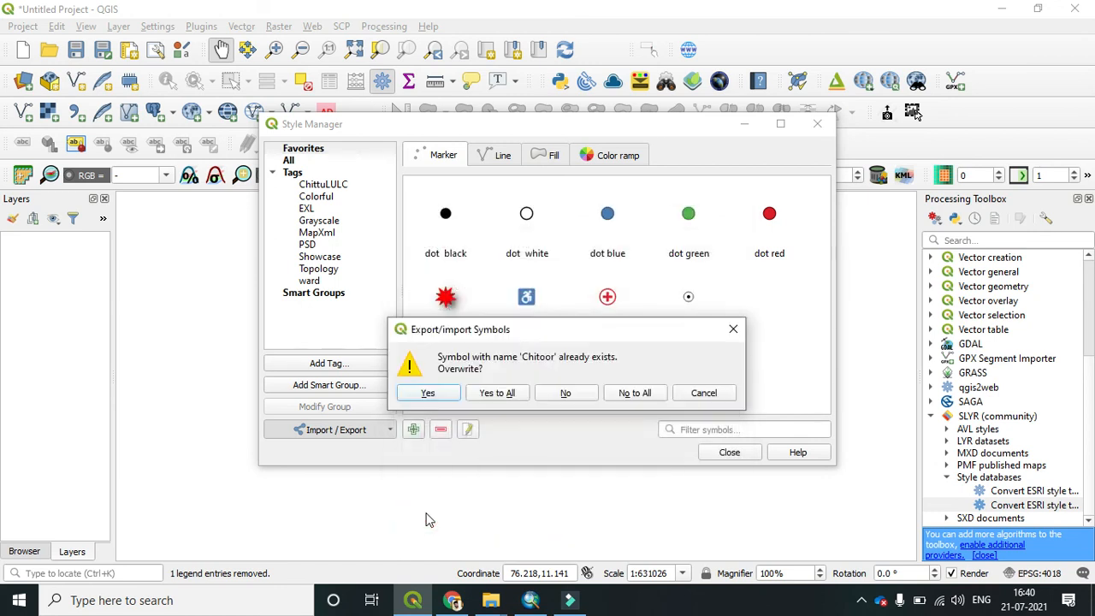
pyautogui.click(503, 394)
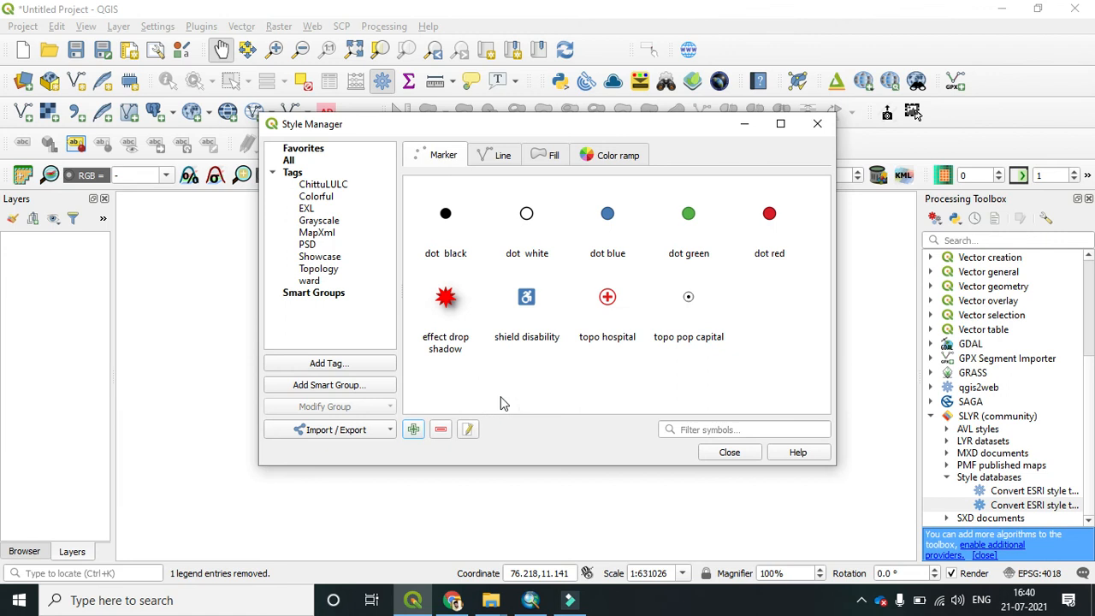
pyautogui.click(817, 126)
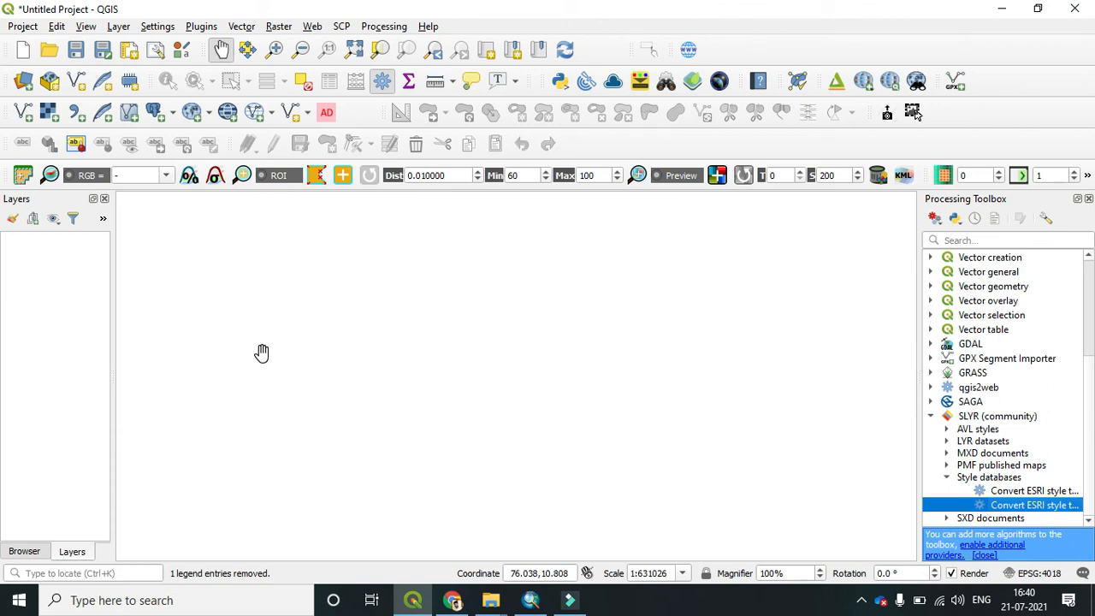
# Minimize the ArcMap window and add Boundary.shp from the E:\Analysis folder to the QGIS project as a vector layer
pyautogui.click(530, 602)
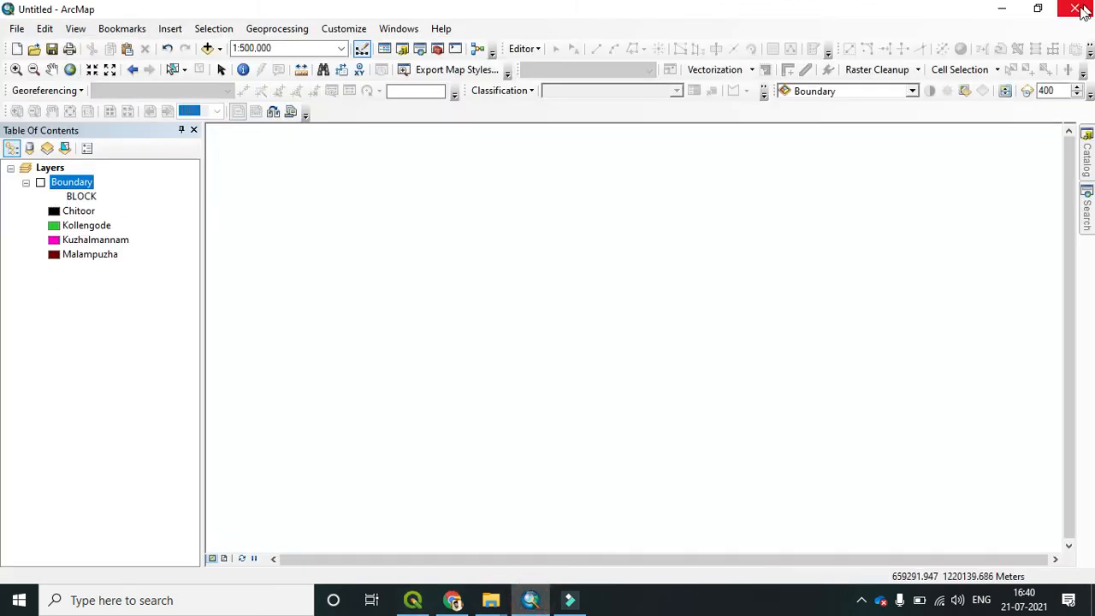
pyautogui.click(1005, 11)
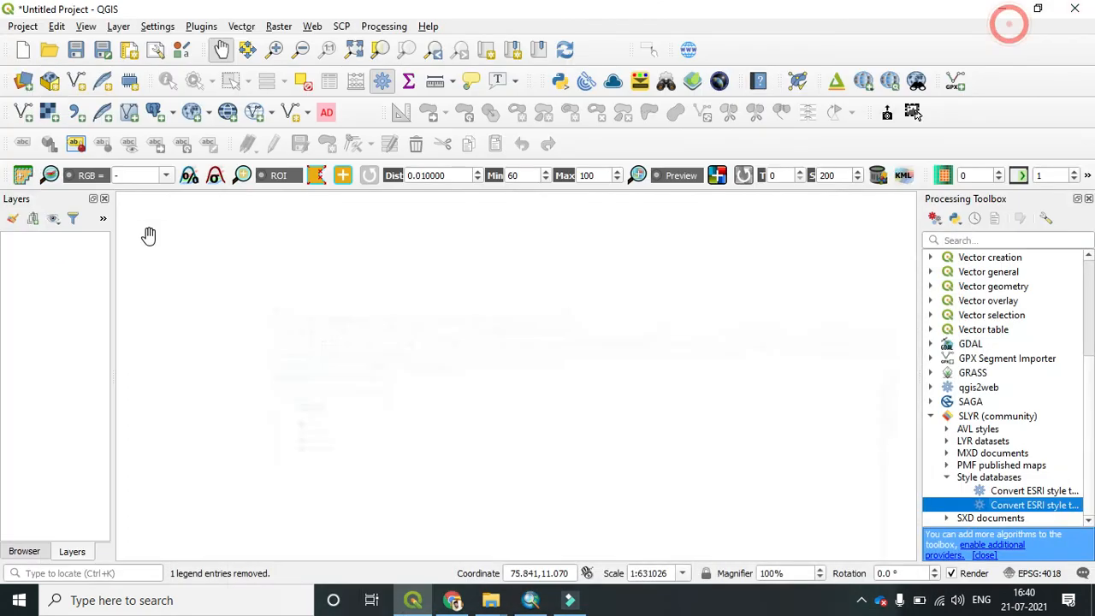
pyautogui.click(29, 115)
pyautogui.click(884, 276)
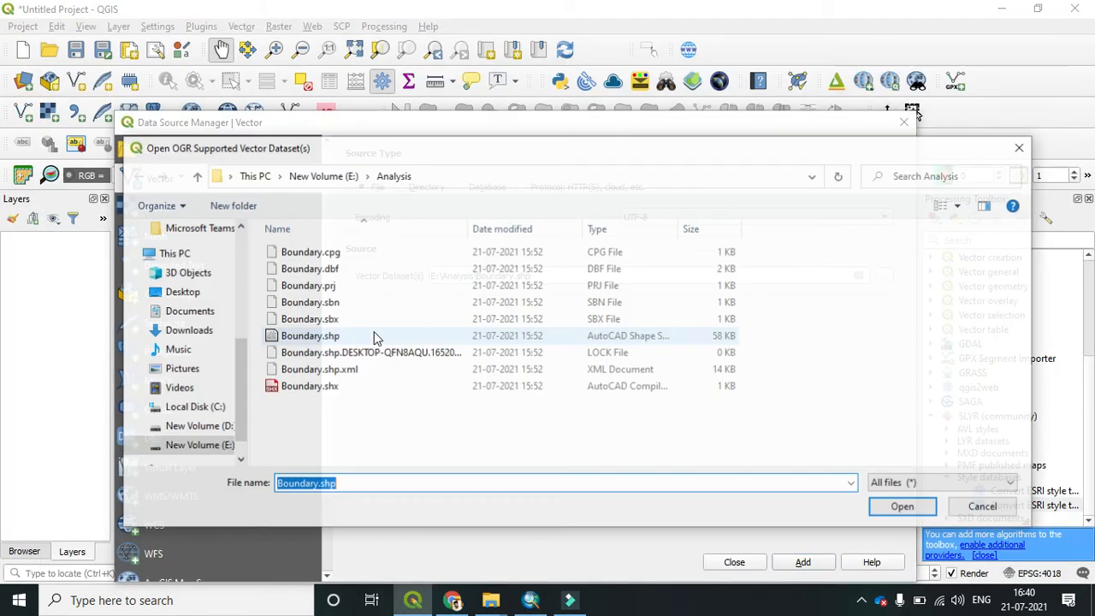
pyautogui.click(353, 338)
pyautogui.click(895, 510)
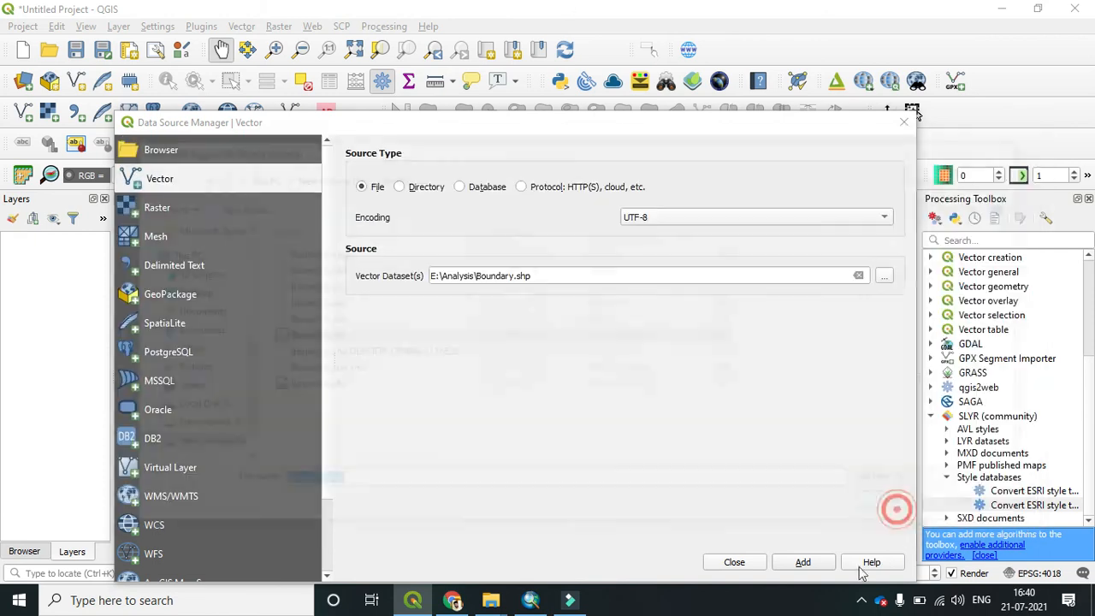
pyautogui.click(903, 123)
pyautogui.scroll(-2, 536, 391)
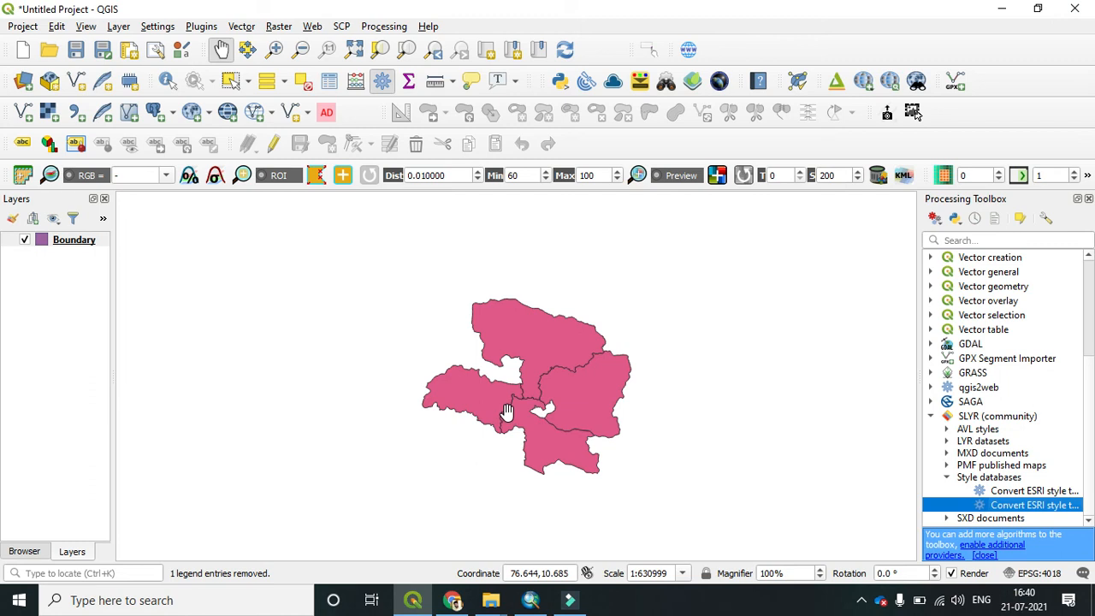
# Set the Boundary layer's symbology to Categorized on the BLOCK column and classify its values
pyautogui.rightClick(86, 241)
pyautogui.click(150, 531)
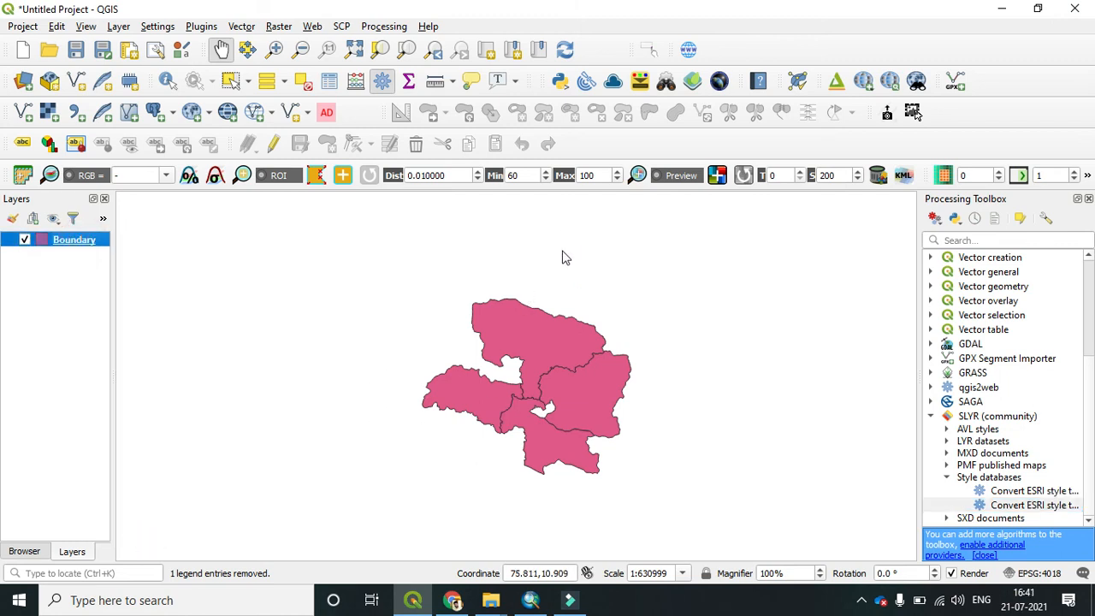
pyautogui.click(377, 187)
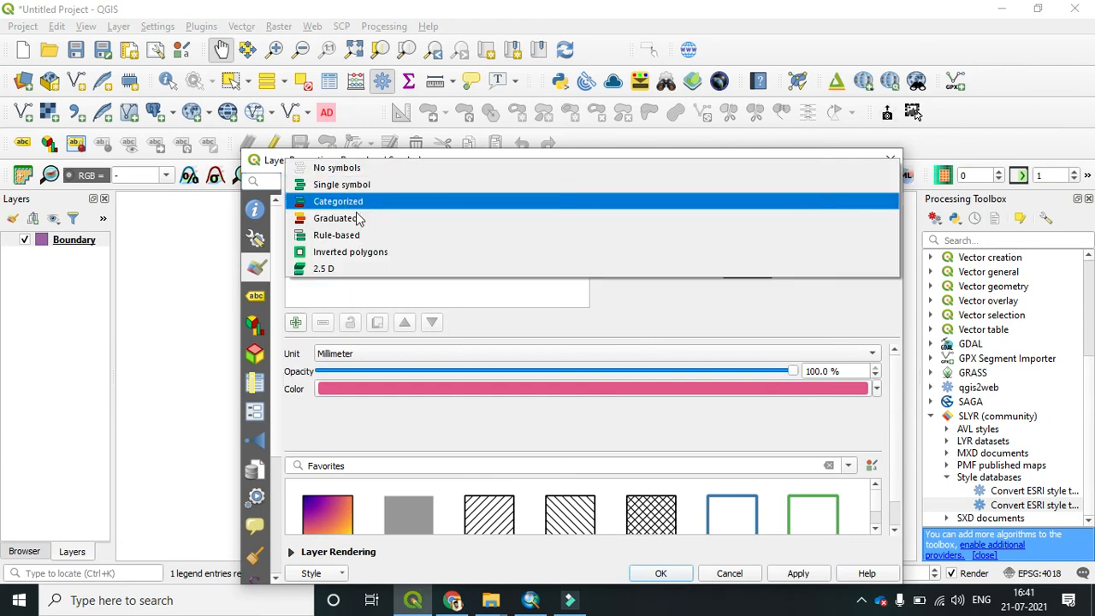
pyautogui.click(357, 204)
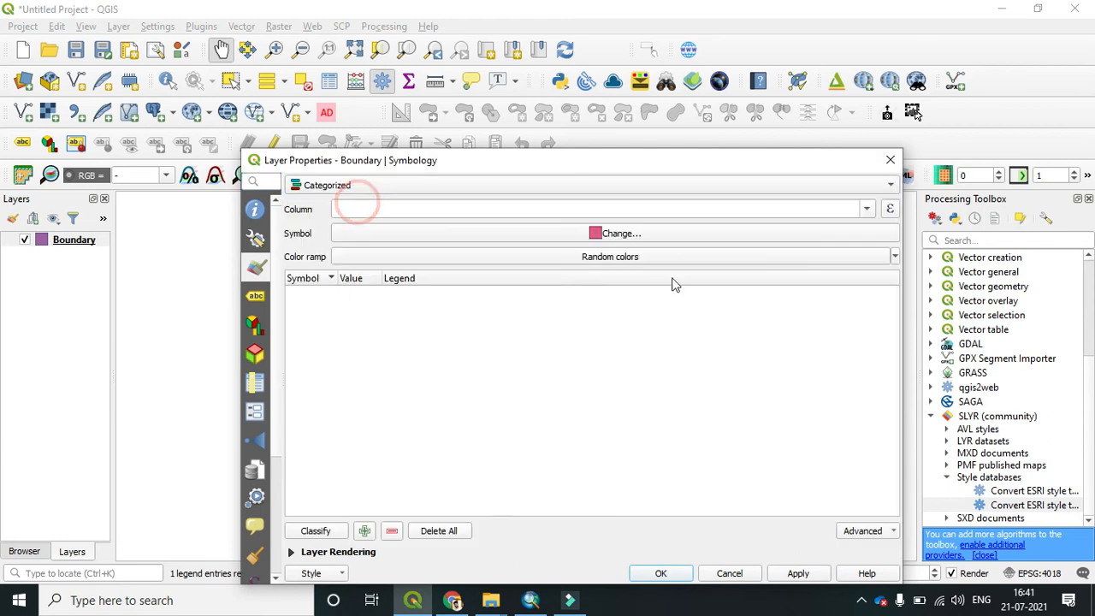
pyautogui.click(868, 210)
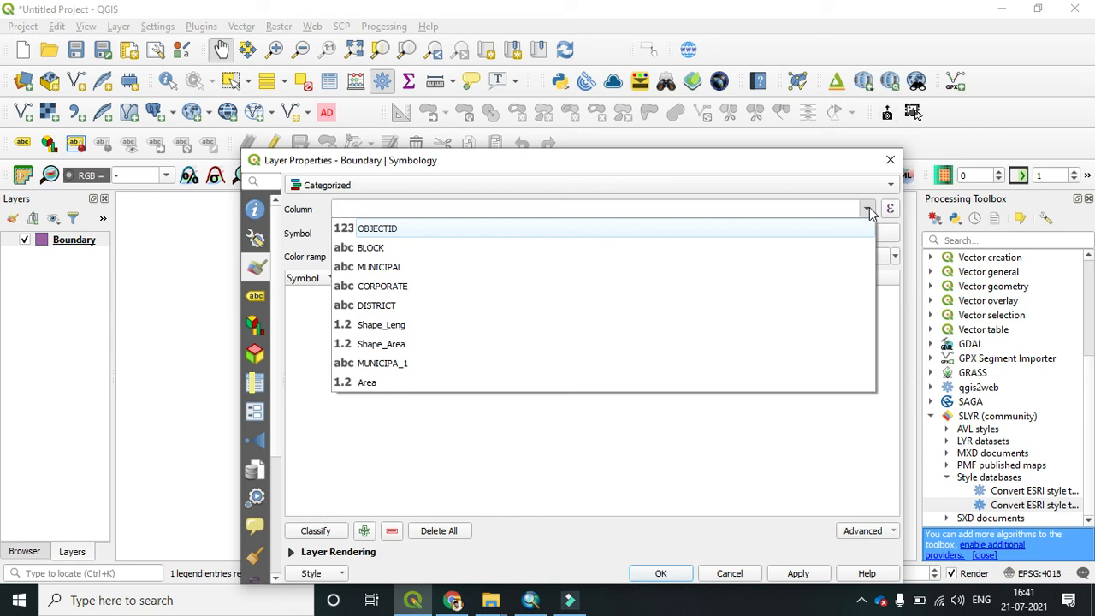
pyautogui.click(389, 249)
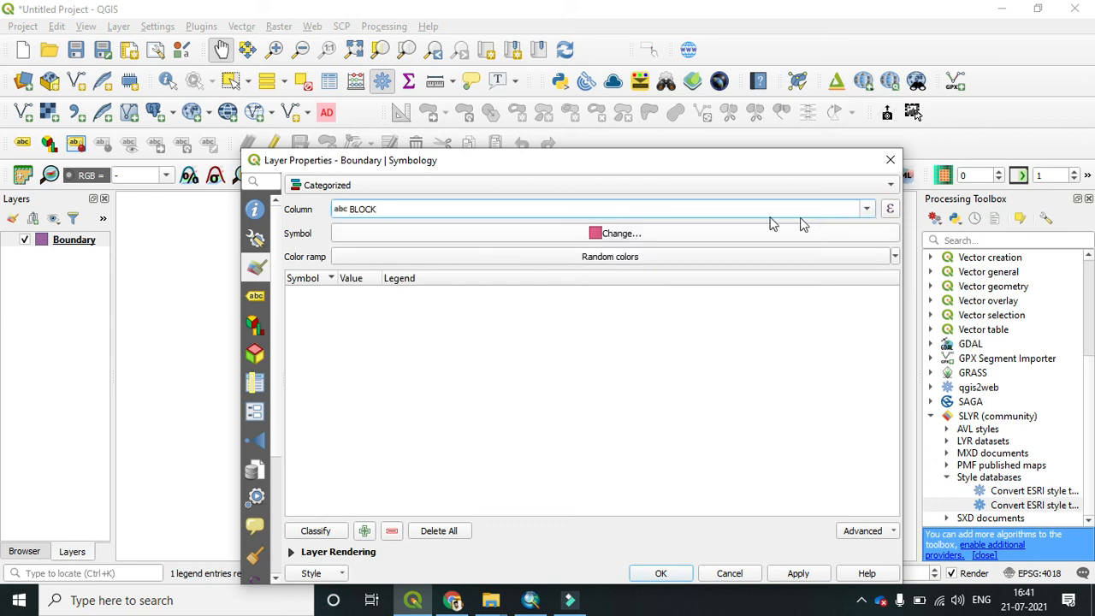
pyautogui.click(316, 531)
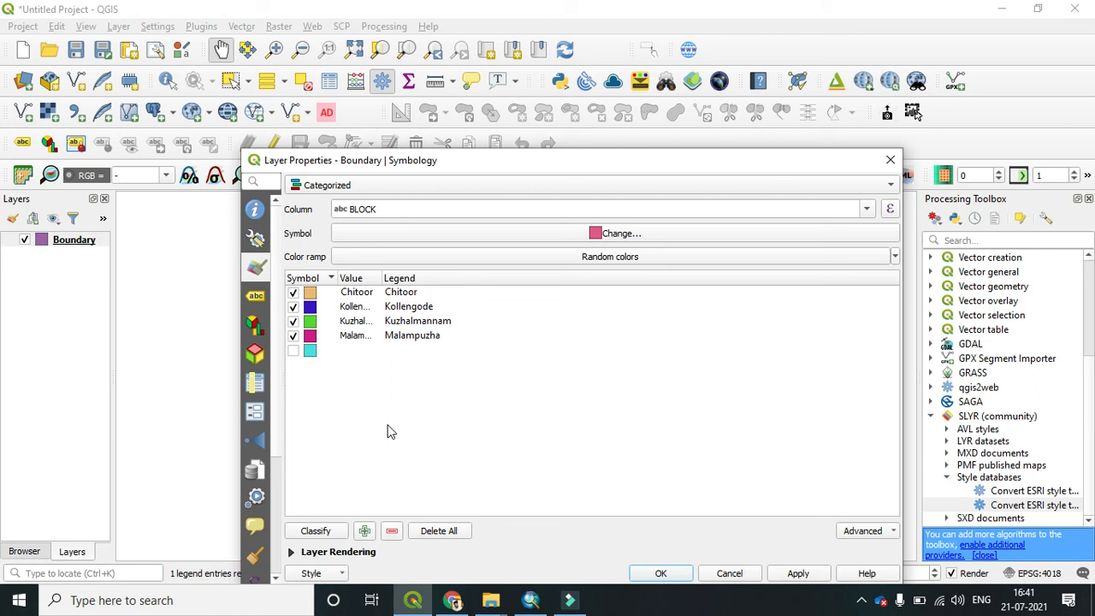
# Match the Boundary categories to the saved symbols and apply the symbology to the layer
pyautogui.click(892, 531)
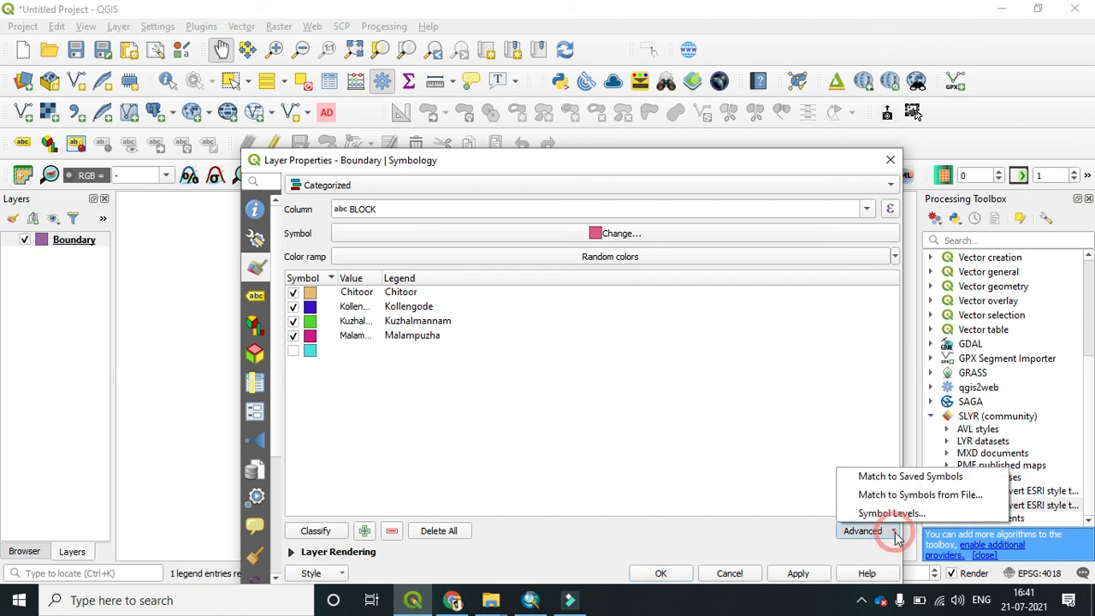
pyautogui.click(925, 481)
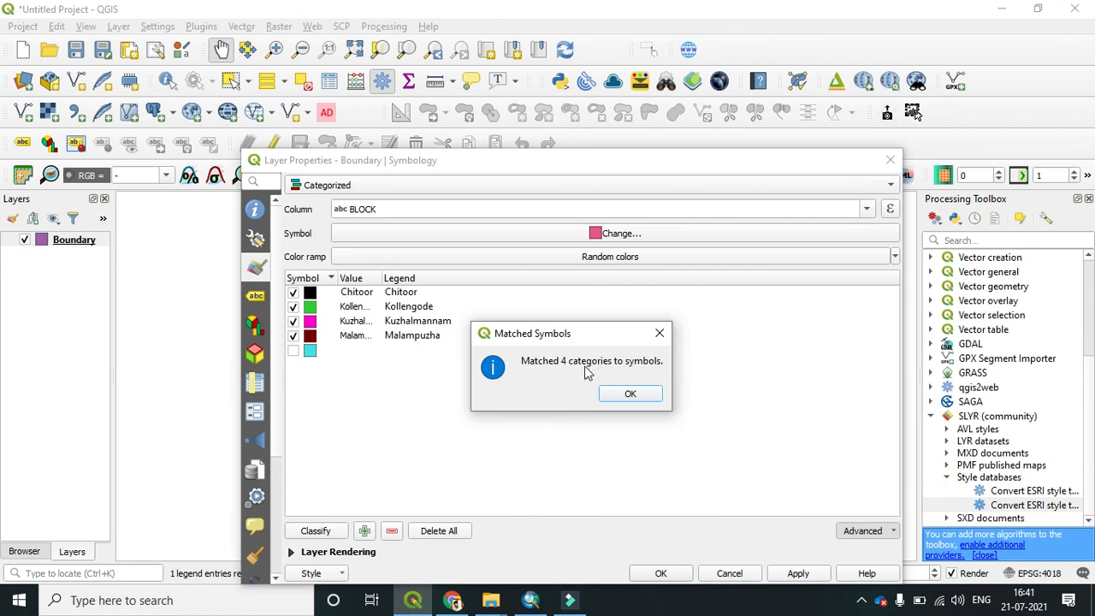
pyautogui.click(643, 400)
pyautogui.click(660, 577)
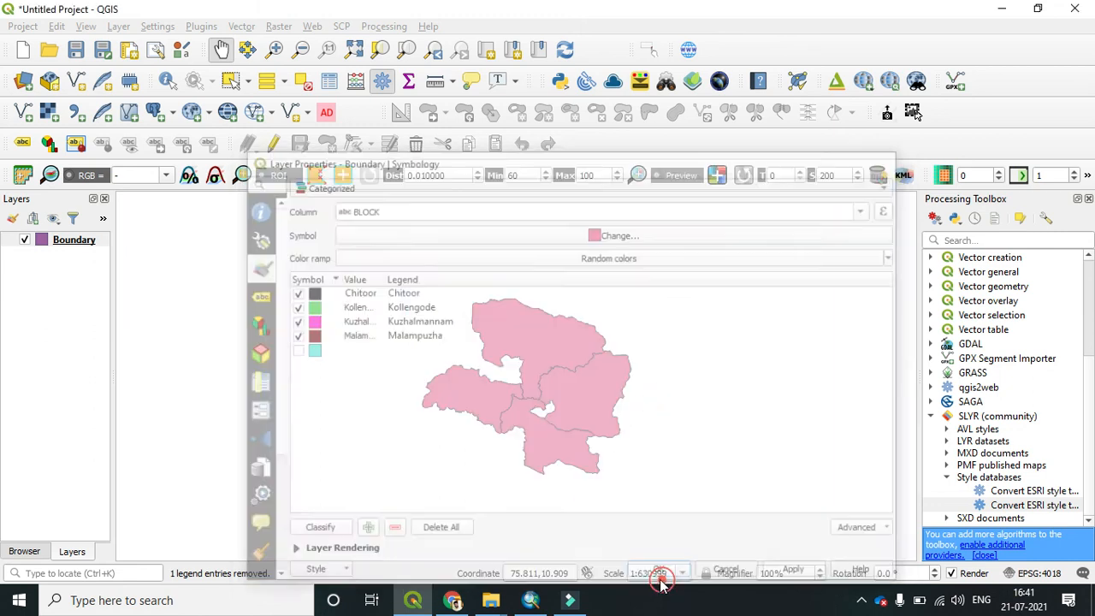
# Restore down the QGIS and ArcMap windows to view them together, turning on the Boundary layer in ArcMap
pyautogui.click(1037, 10)
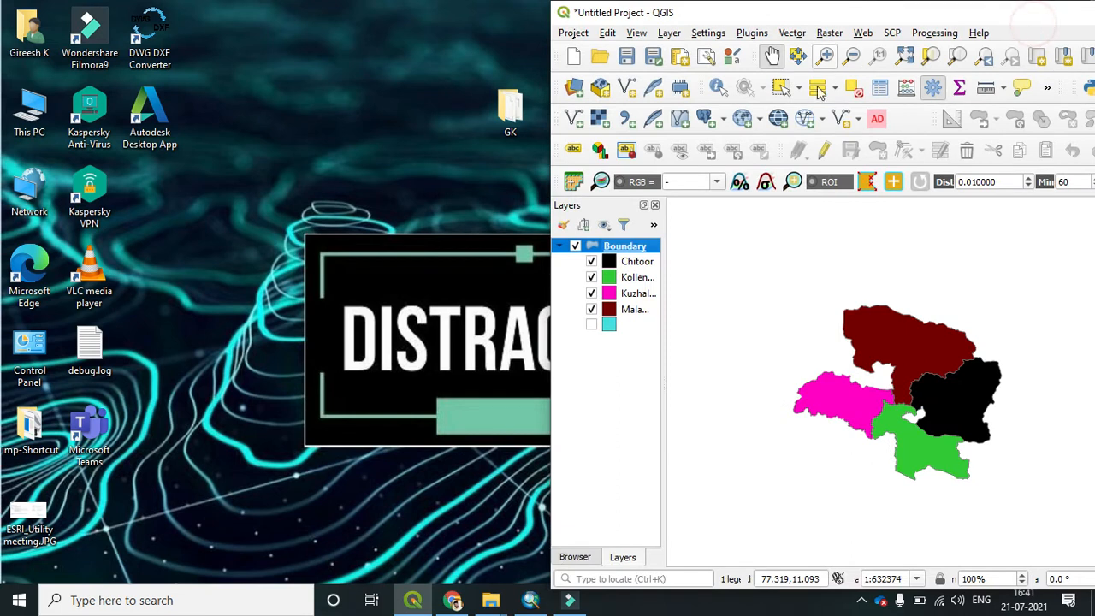
pyautogui.click(531, 600)
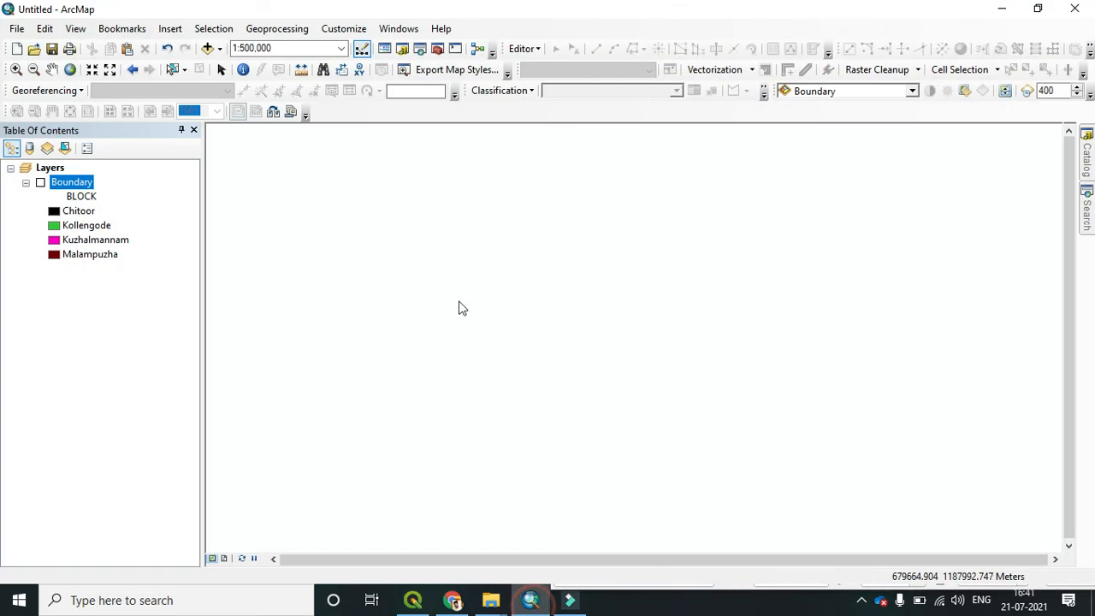
pyautogui.click(39, 182)
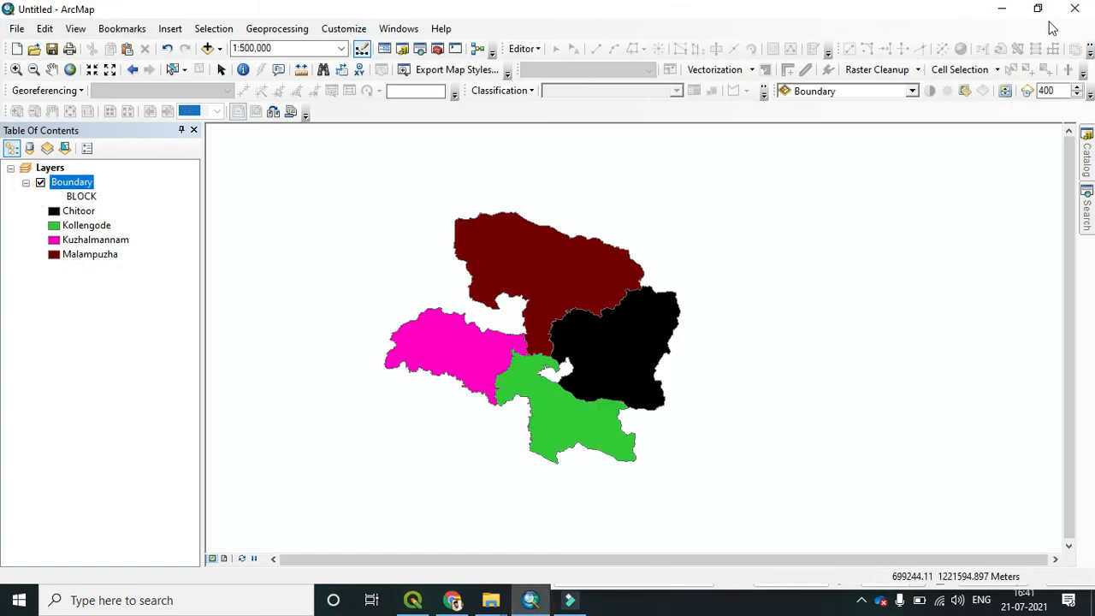
pyautogui.click(1038, 9)
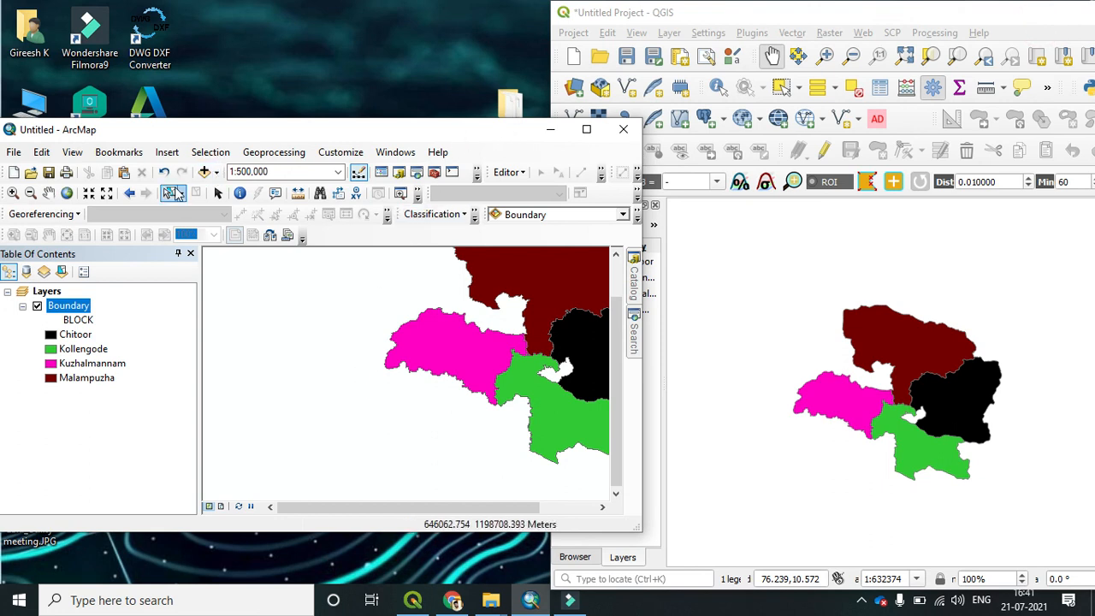
# Pan the ArcMap and QGIS maps into full view and compare the block colours of the Boundary layer
pyautogui.click(48, 193)
pyautogui.moveTo(487, 412); pyautogui.dragTo(352, 447)
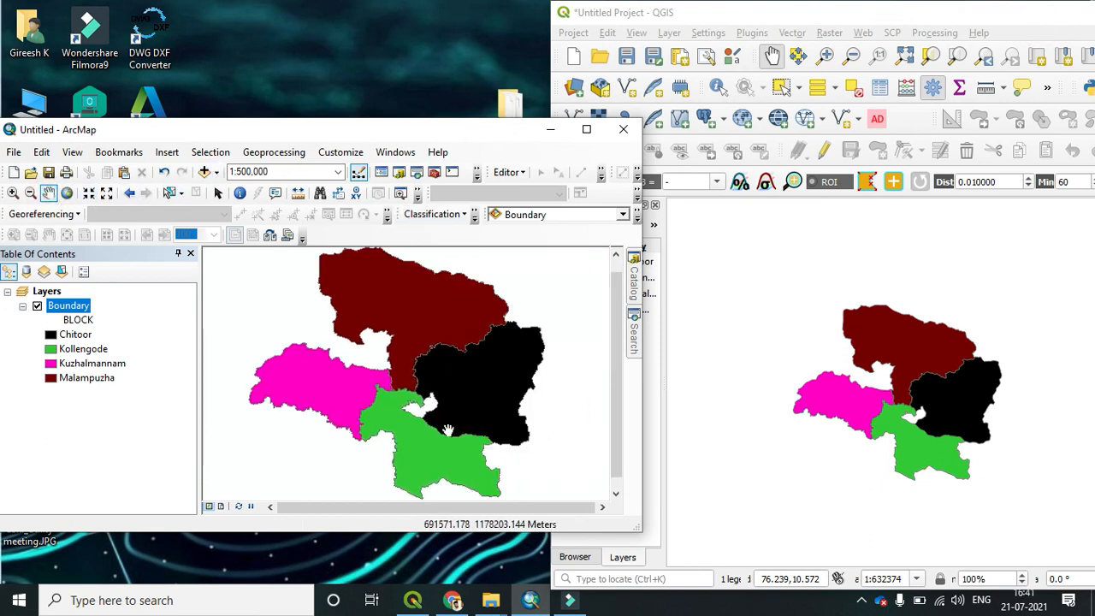
pyautogui.moveTo(850, 436); pyautogui.dragTo(806, 419)
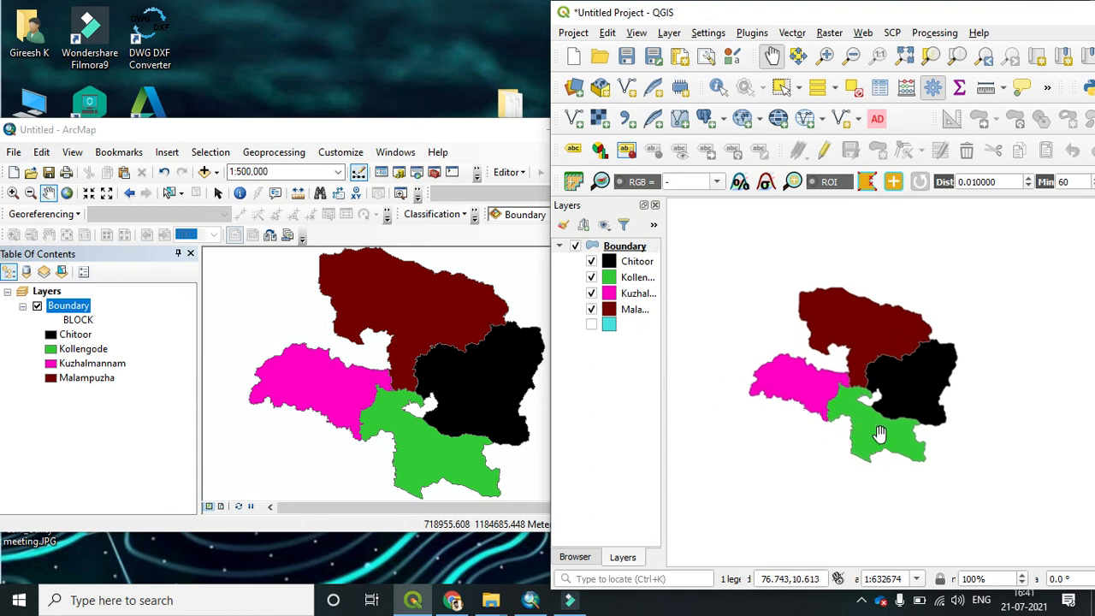
pyautogui.moveTo(569, 600)
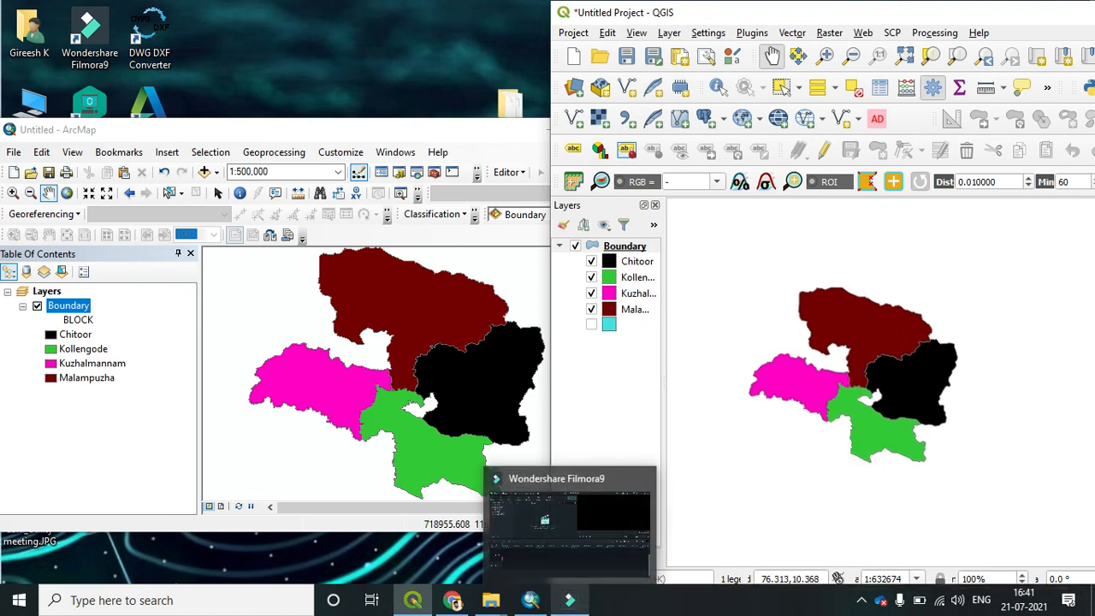